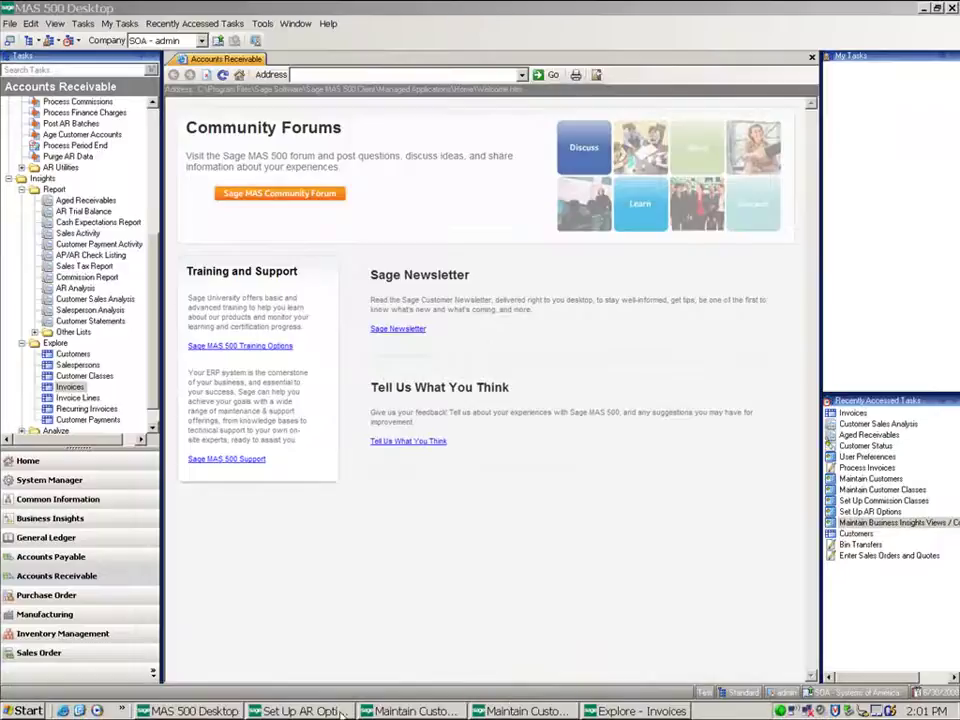
# Check Allow Invoice Overpayment on the AR Options Other tab, then close without saving.
pyautogui.click(341, 711)
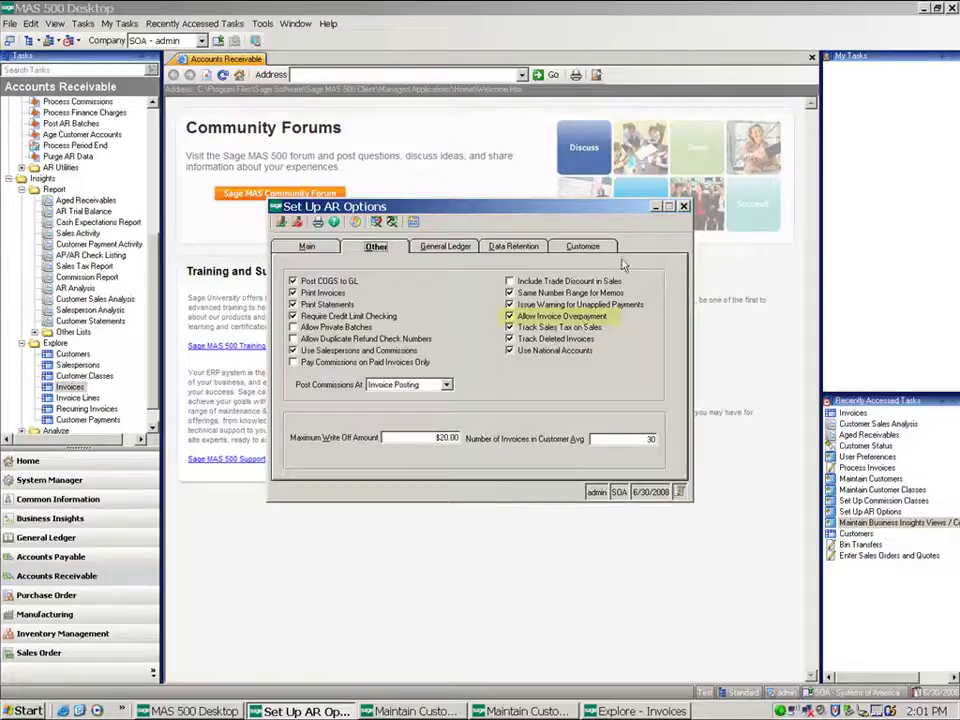
pyautogui.click(684, 206)
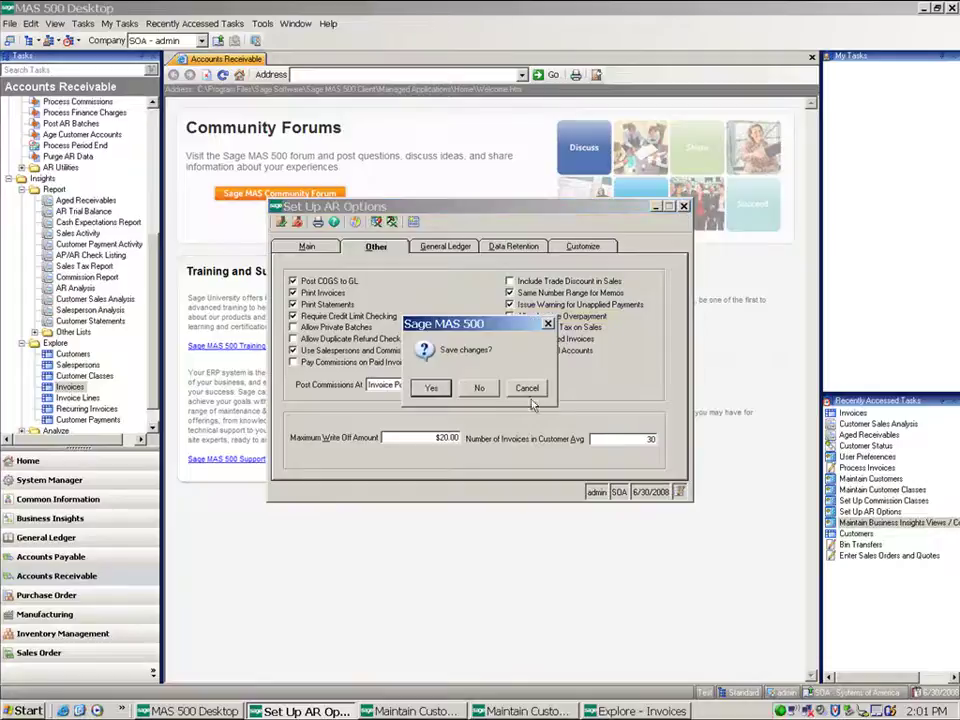
pyautogui.click(479, 388)
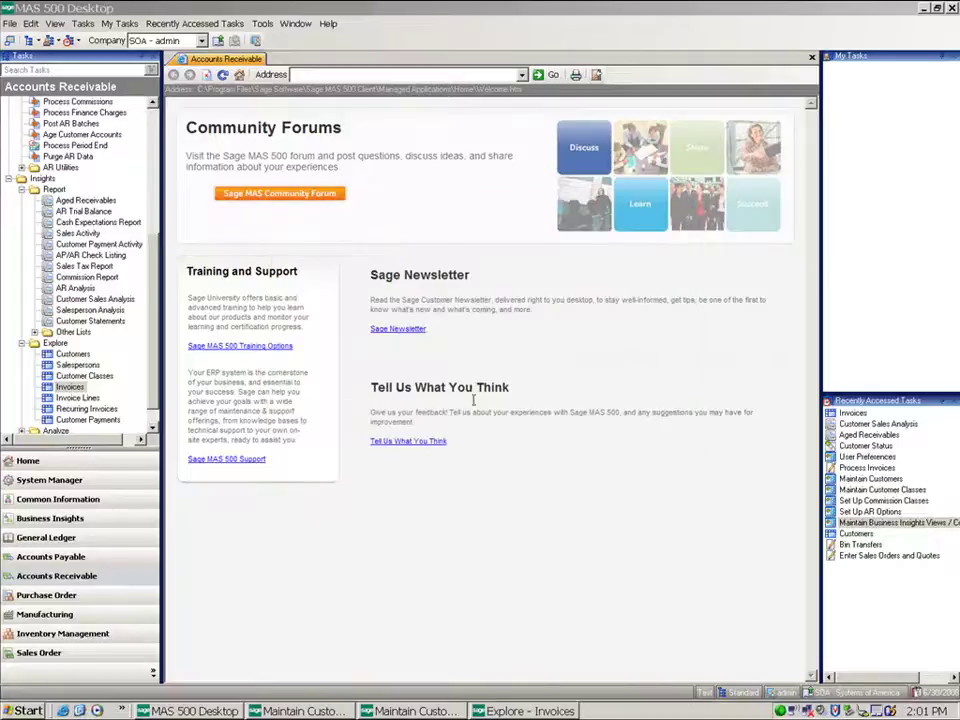
# Verify Allow Customer Refunds is checked for the NE customer class, then close the window.
pyautogui.click(346, 712)
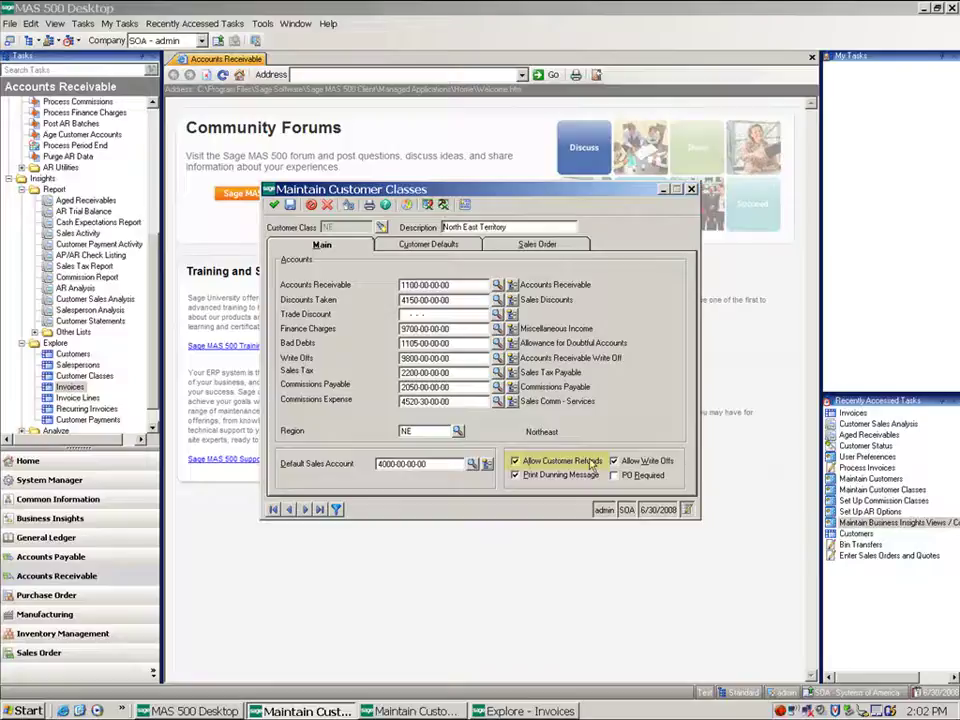
pyautogui.click(690, 190)
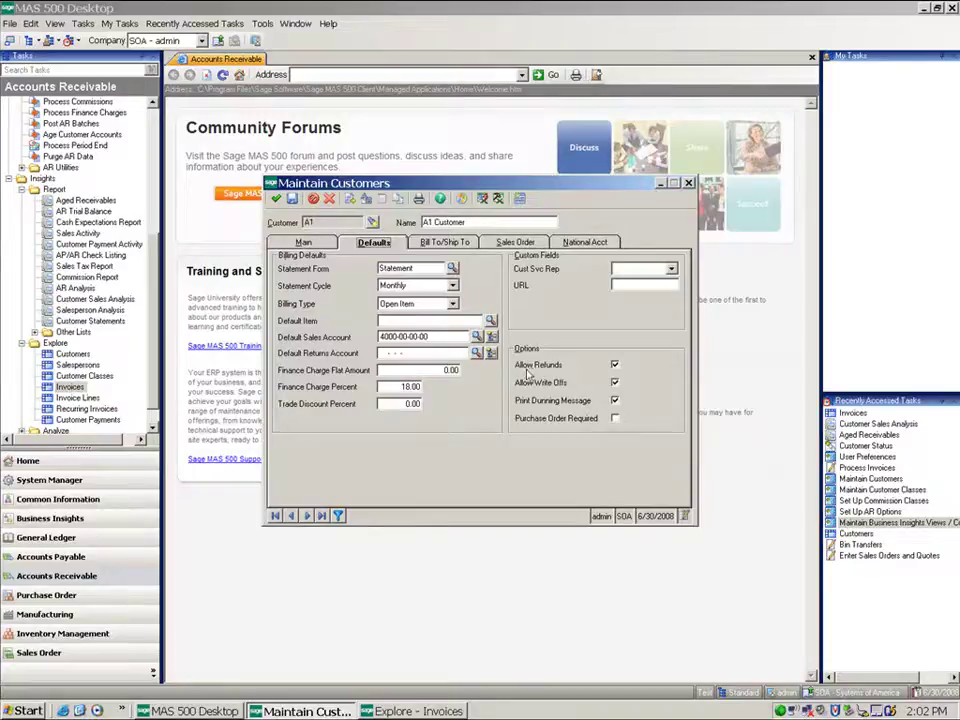
# Compare refund settings on the Defaults tab for A1 and Abbott Worldwide, then close Maintain Customers.
pyautogui.click(515, 243)
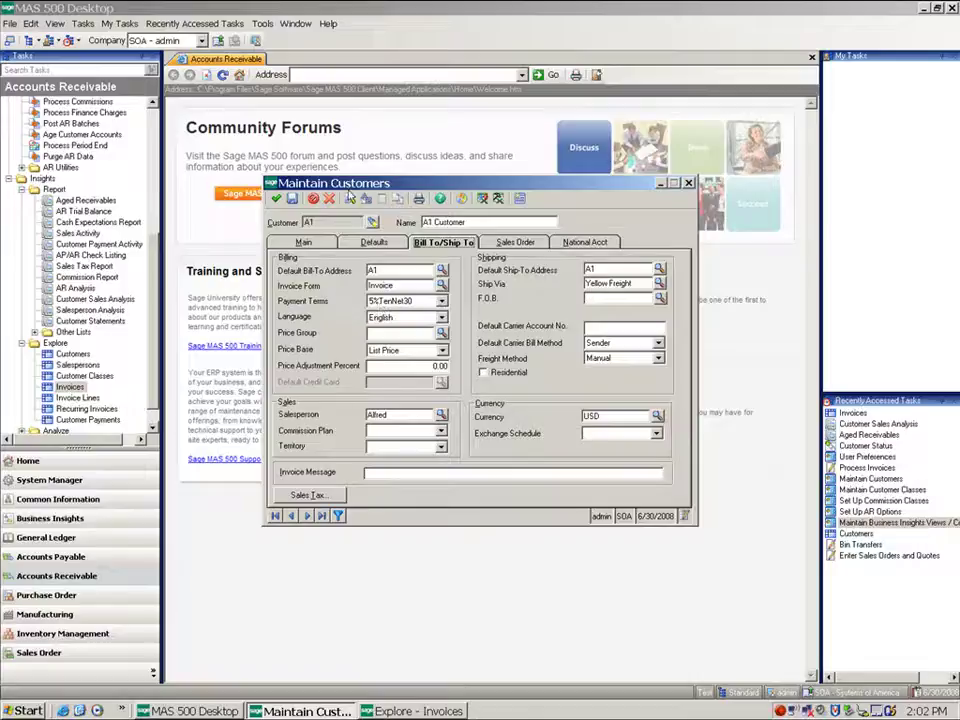
pyautogui.click(378, 241)
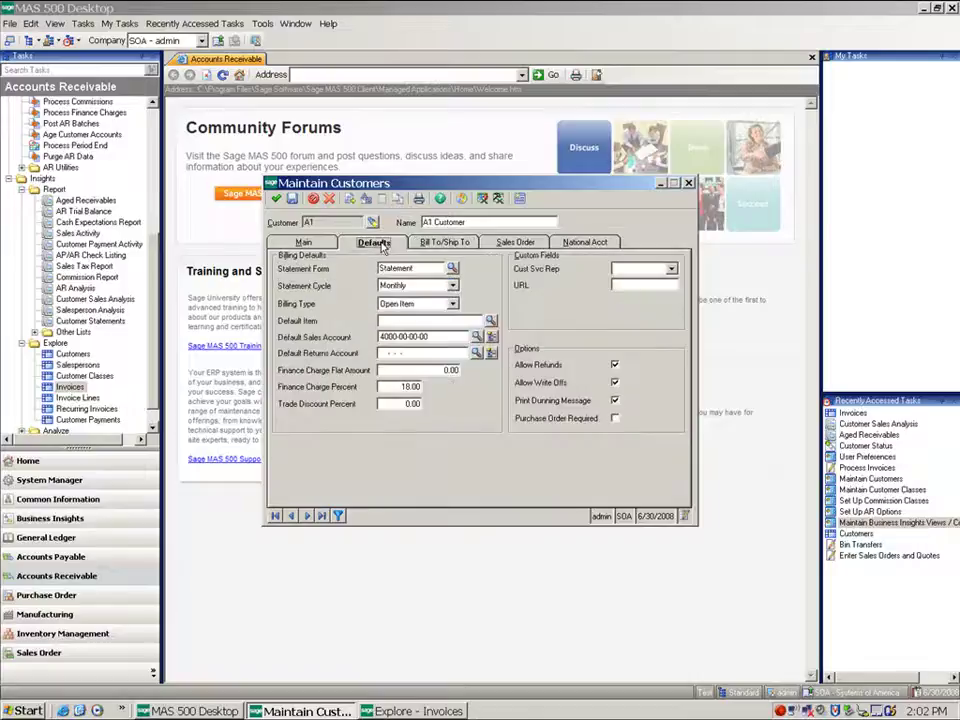
pyautogui.click(307, 515)
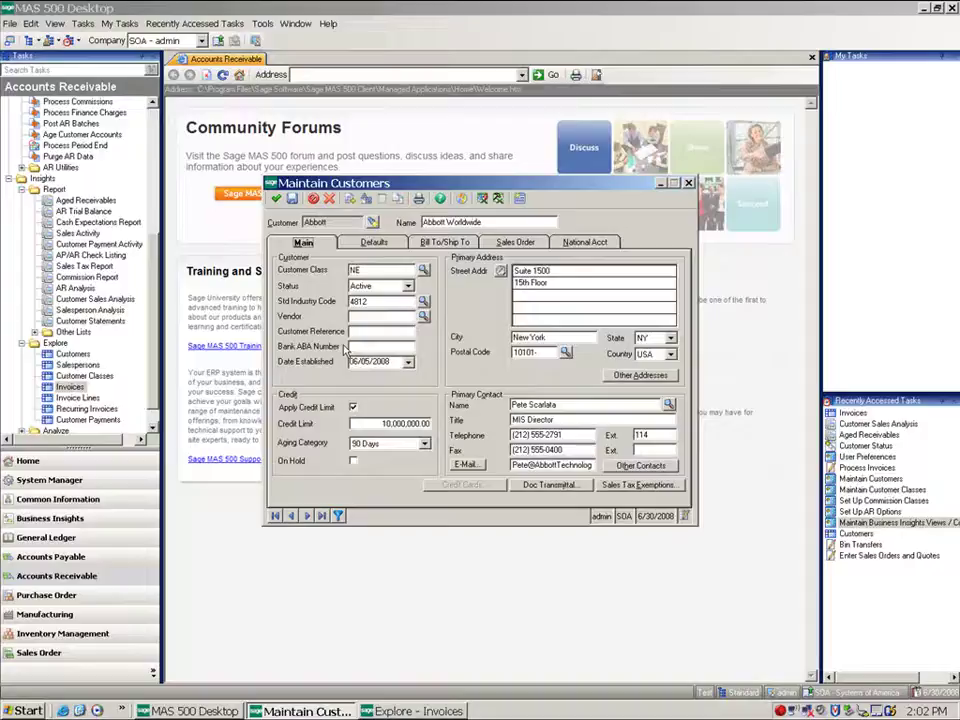
pyautogui.click(372, 243)
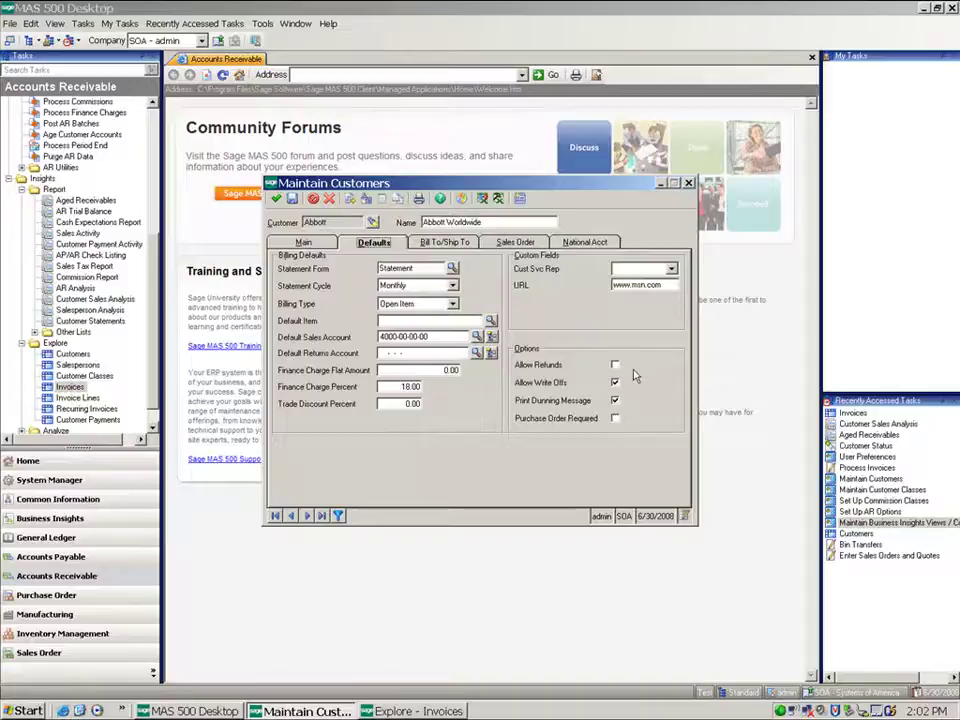
pyautogui.click(688, 183)
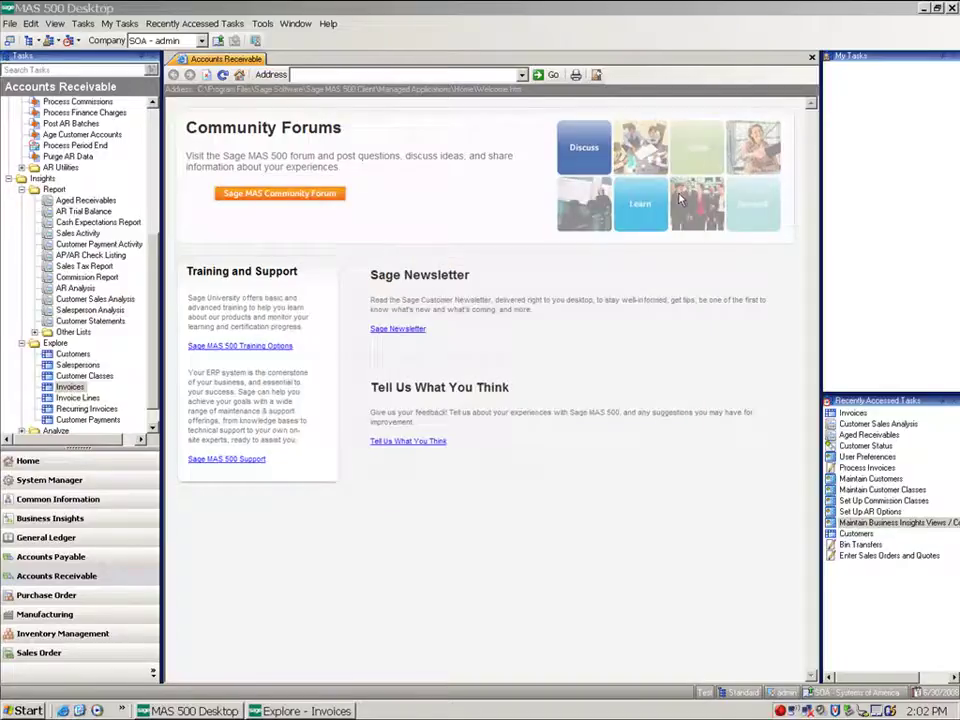
pyautogui.click(305, 712)
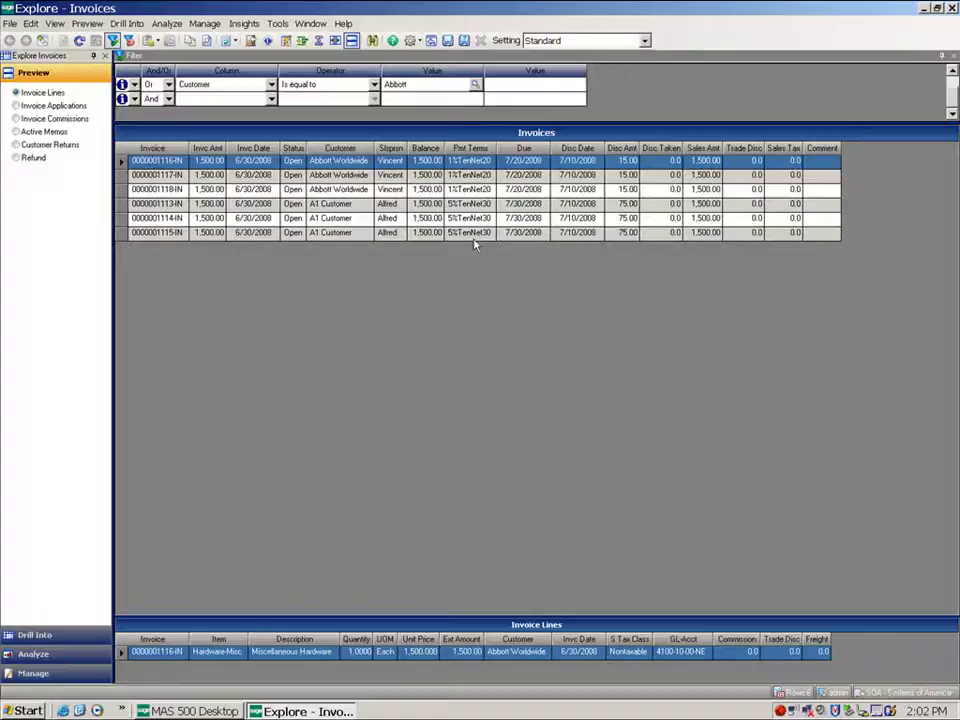
pyautogui.click(924, 9)
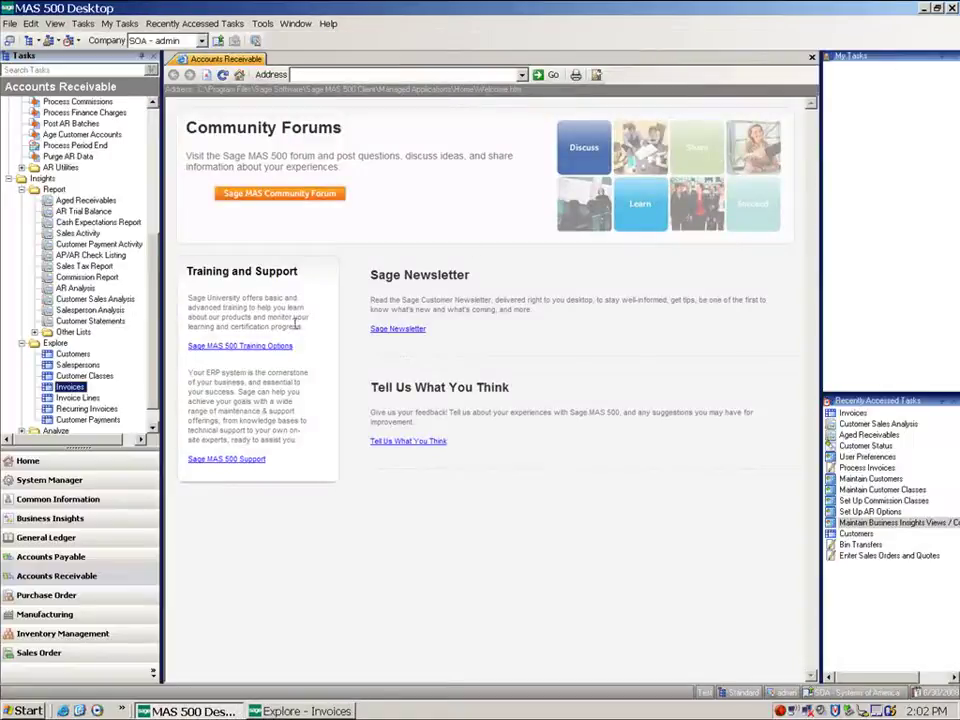
# Create a new AR Cash Receipts batch on Checking - Corp and begin entering receipts.
pyautogui.scroll(3, 152, 225)
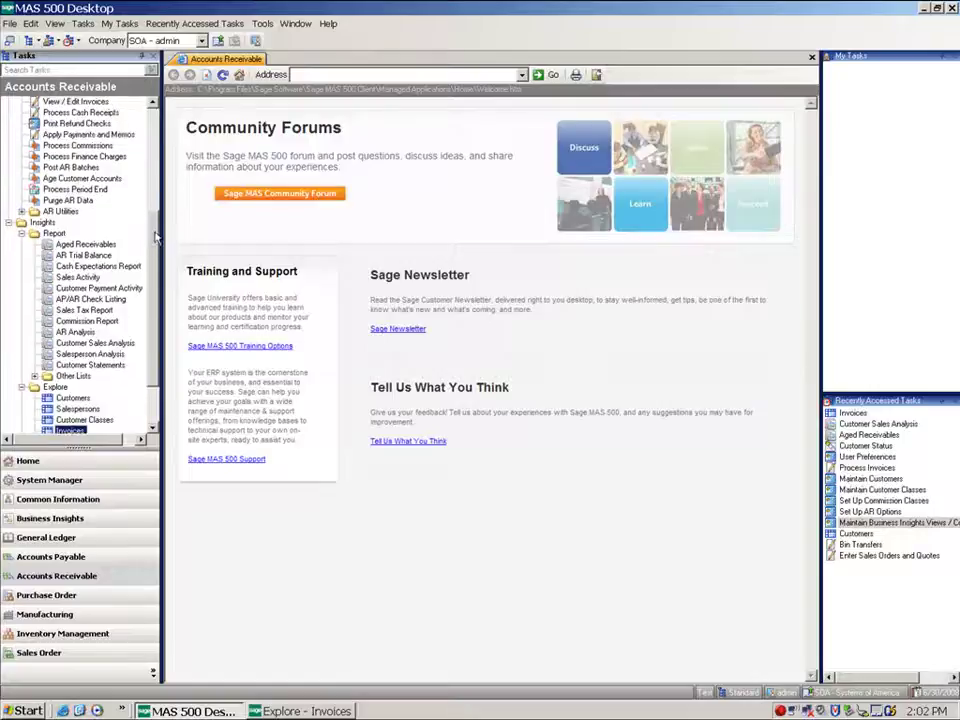
pyautogui.click(122, 147)
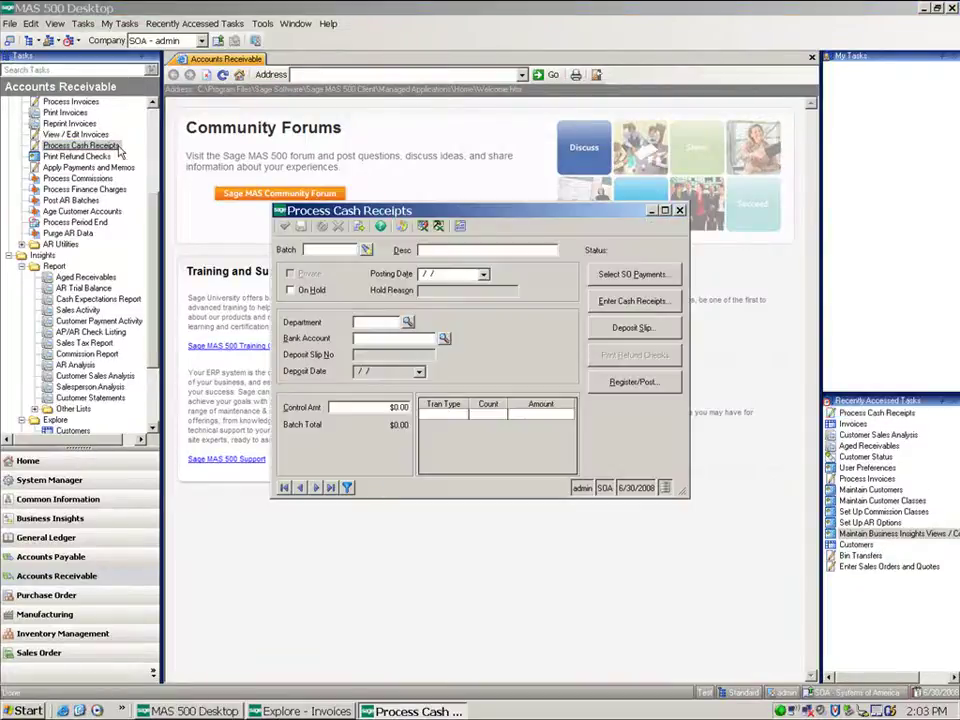
pyautogui.click(360, 228)
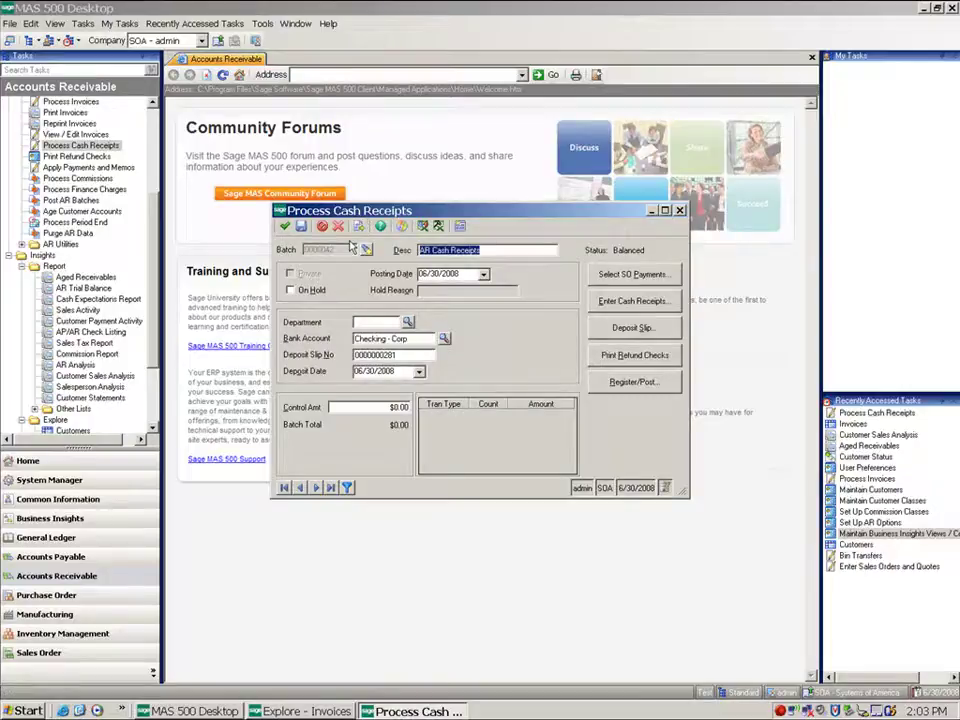
pyautogui.click(601, 307)
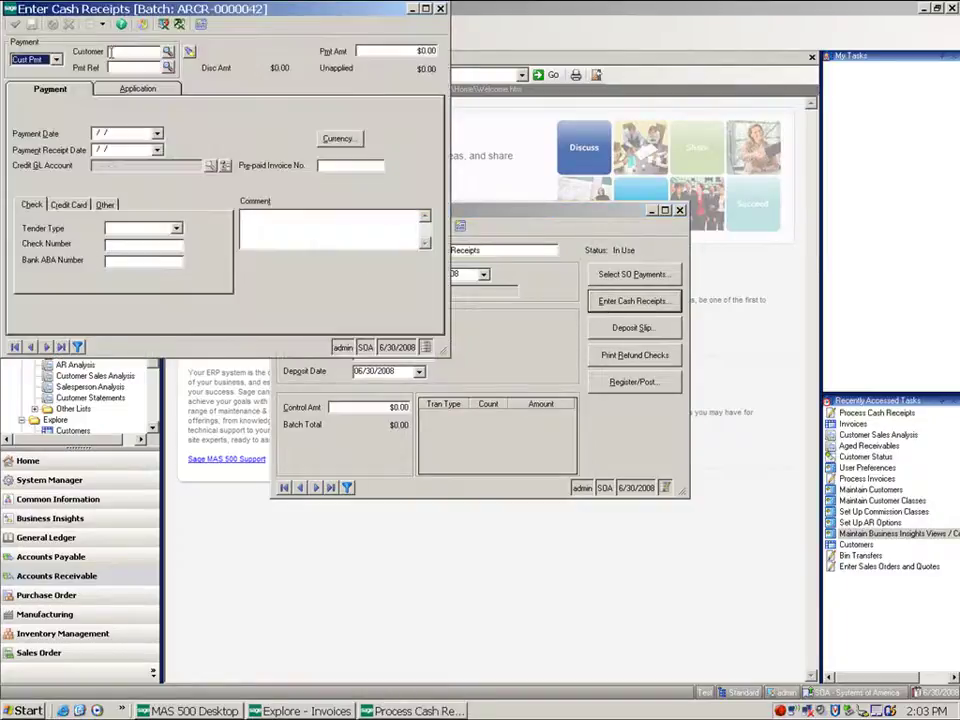
# Record a $4,500.00 check from customer A1, reference 345, dated 06/30/2008.
pyautogui.press('Tab')
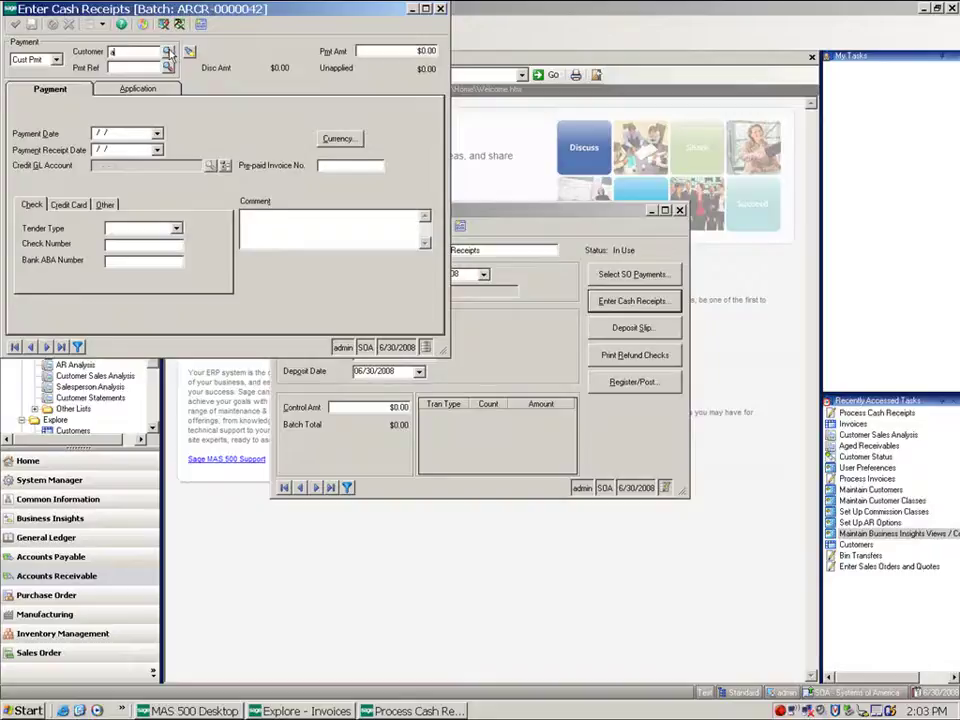
pyautogui.click(170, 56)
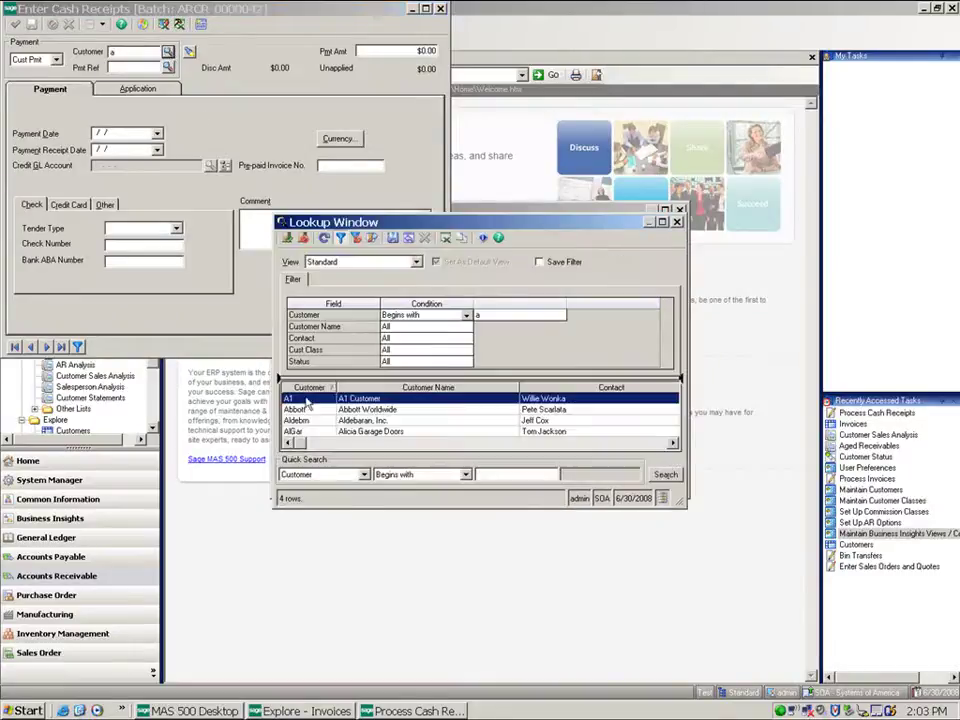
pyautogui.press('Escape')
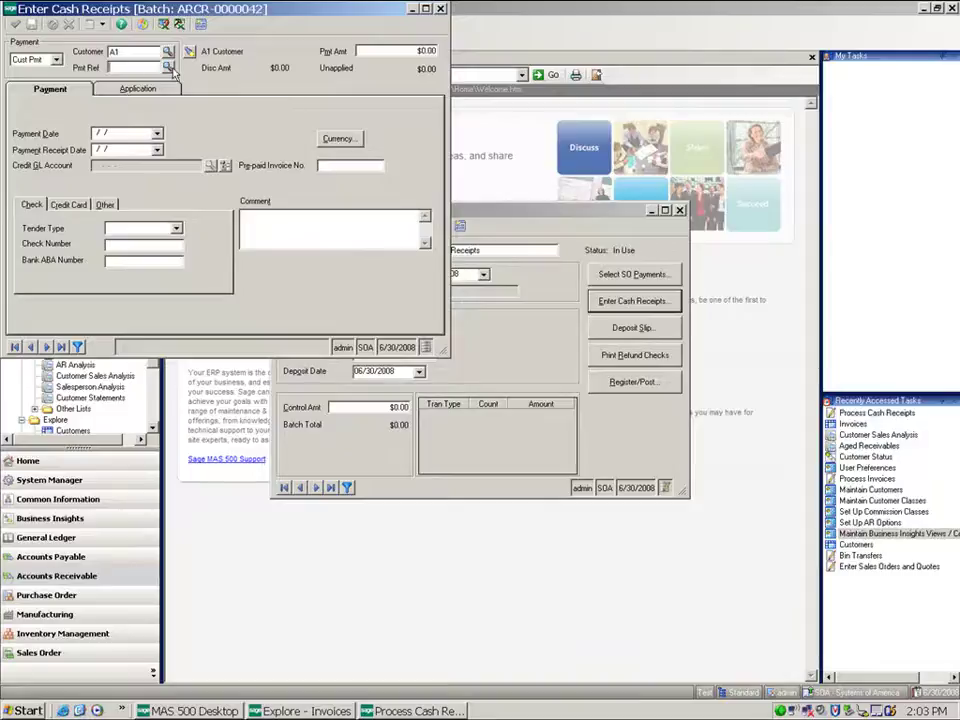
pyautogui.click(136, 70)
pyautogui.write('345')
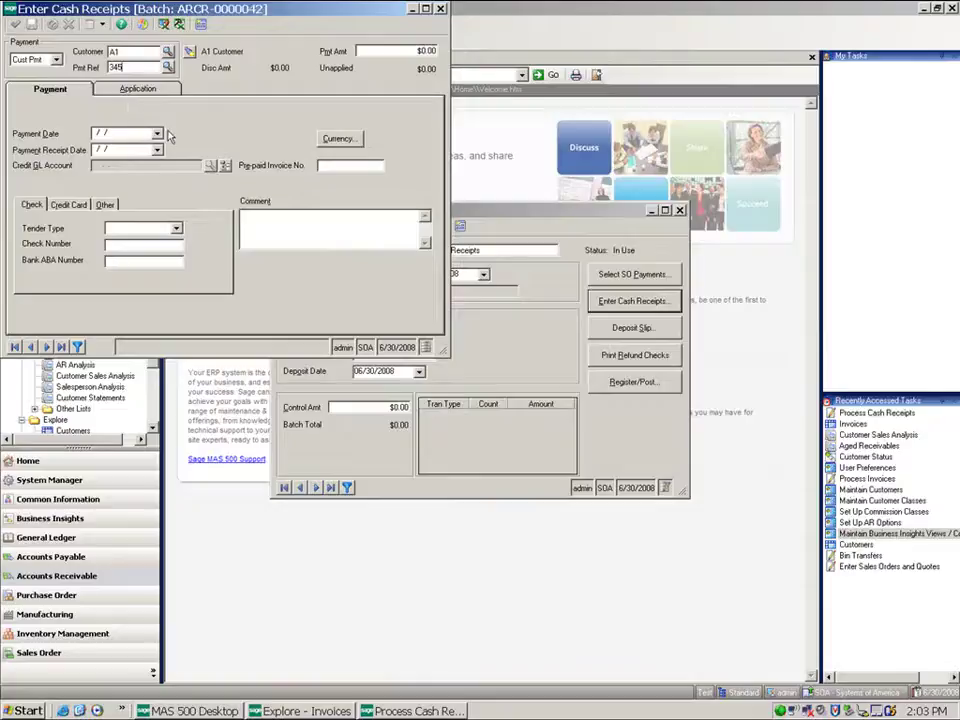
pyautogui.press('Tab')
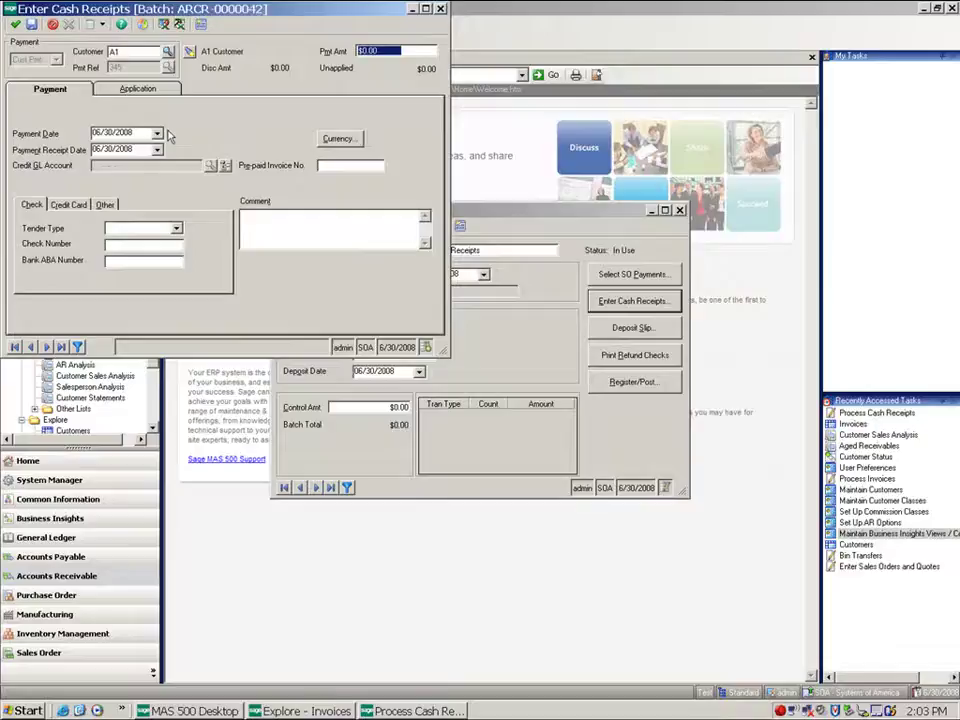
pyautogui.write('450')
pyautogui.click(176, 228)
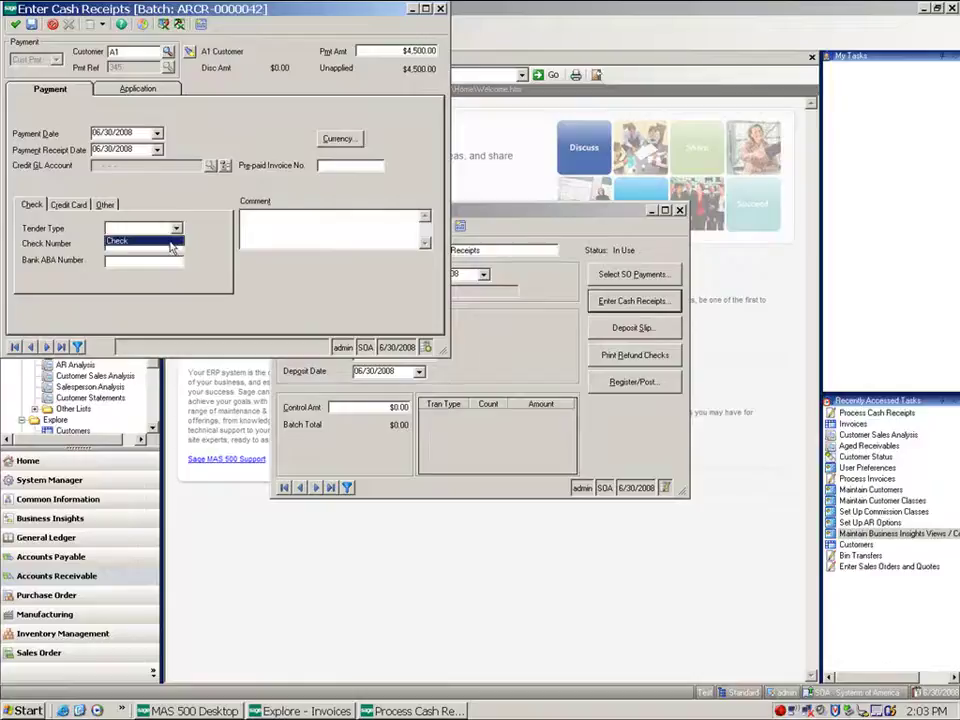
pyautogui.click(170, 242)
# List all of A1's open invoices, auto-apply the payment, and set invoice 1113 to $1,500.00.
pyautogui.click(120, 89)
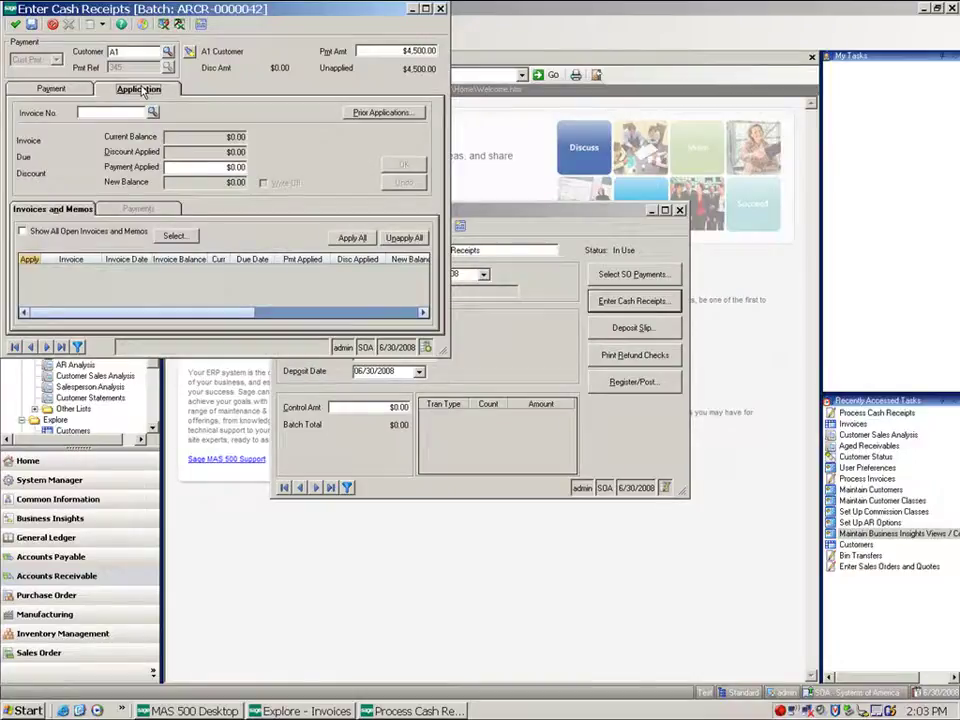
pyautogui.click(23, 232)
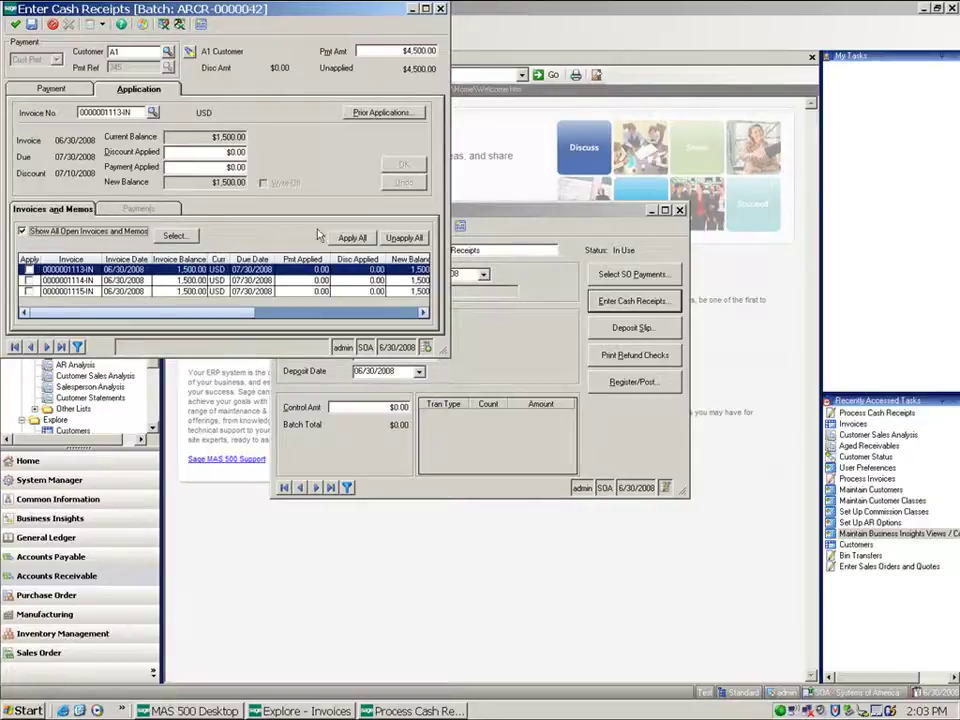
pyautogui.click(352, 239)
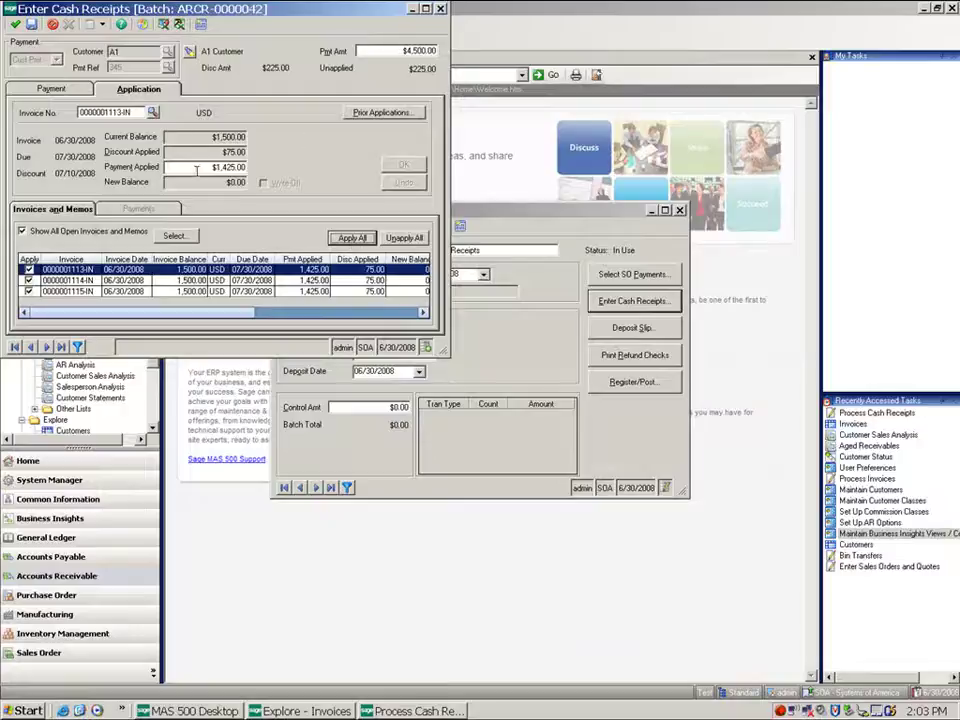
pyautogui.click(201, 168)
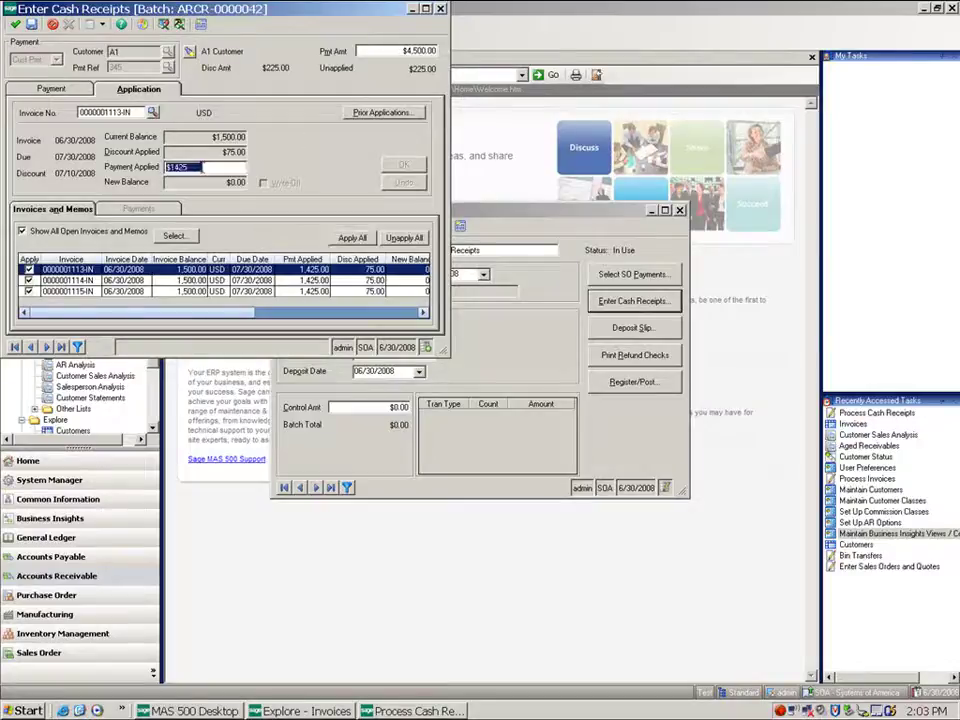
pyautogui.write('15')
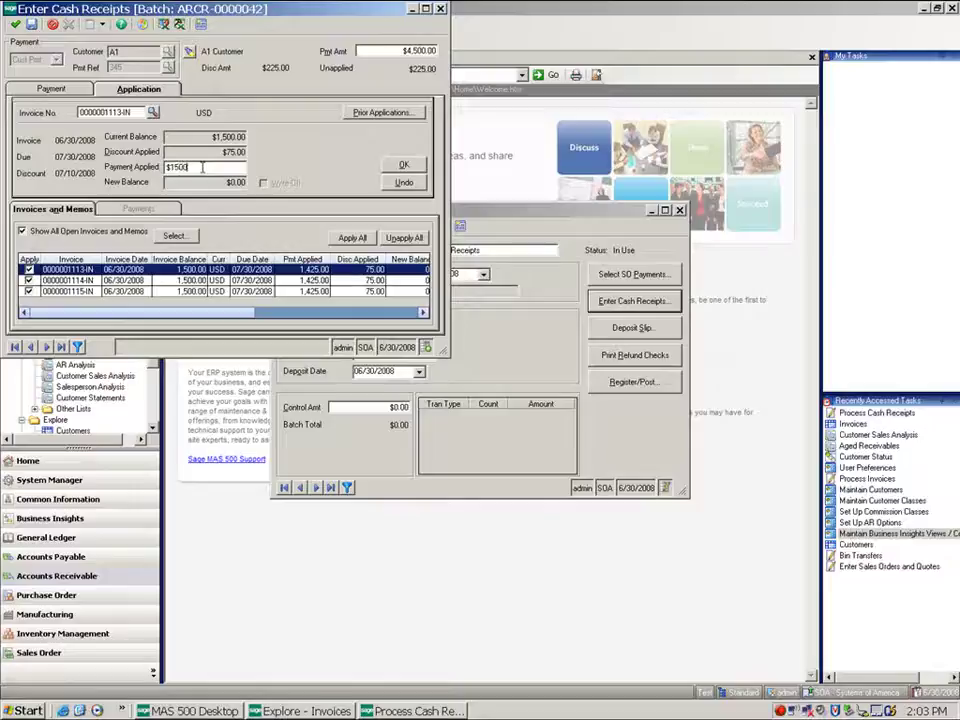
pyautogui.press('Tab')
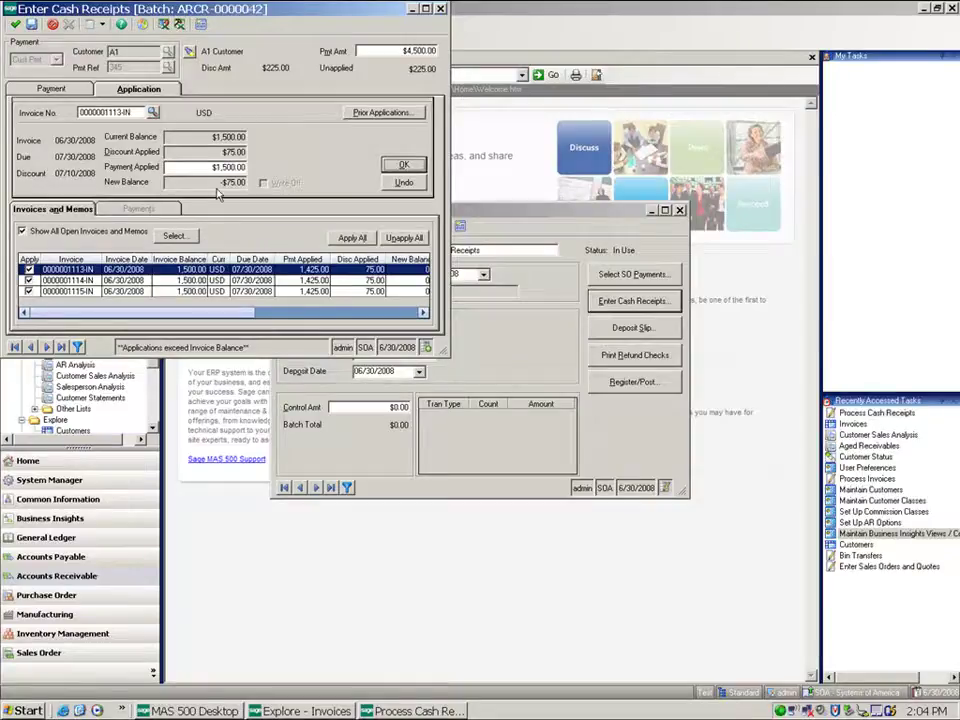
pyautogui.click(90, 282)
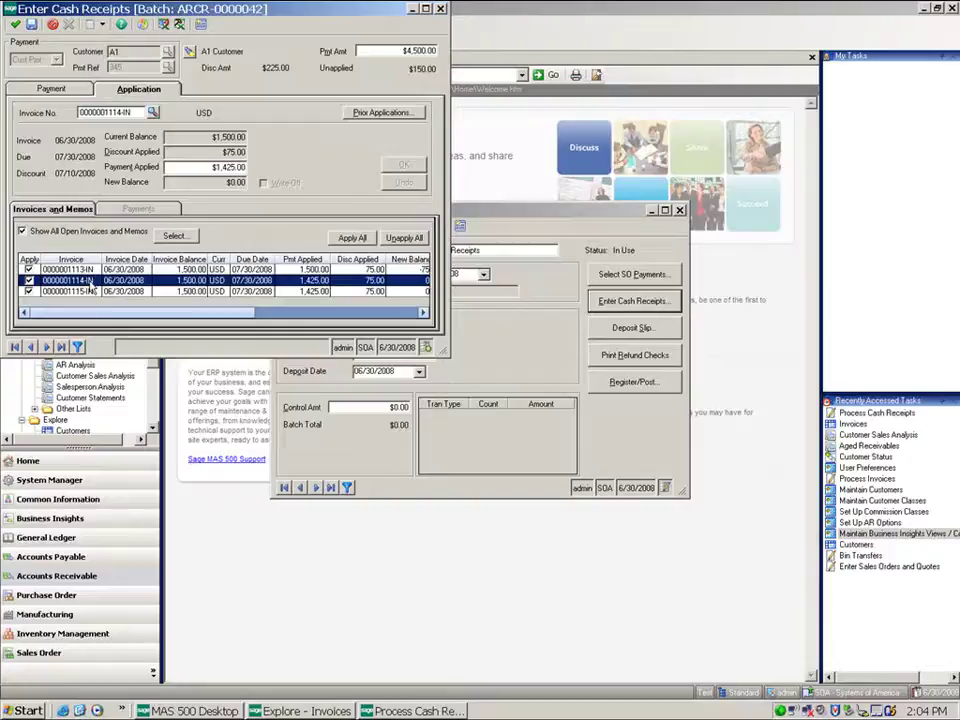
pyautogui.click(240, 167)
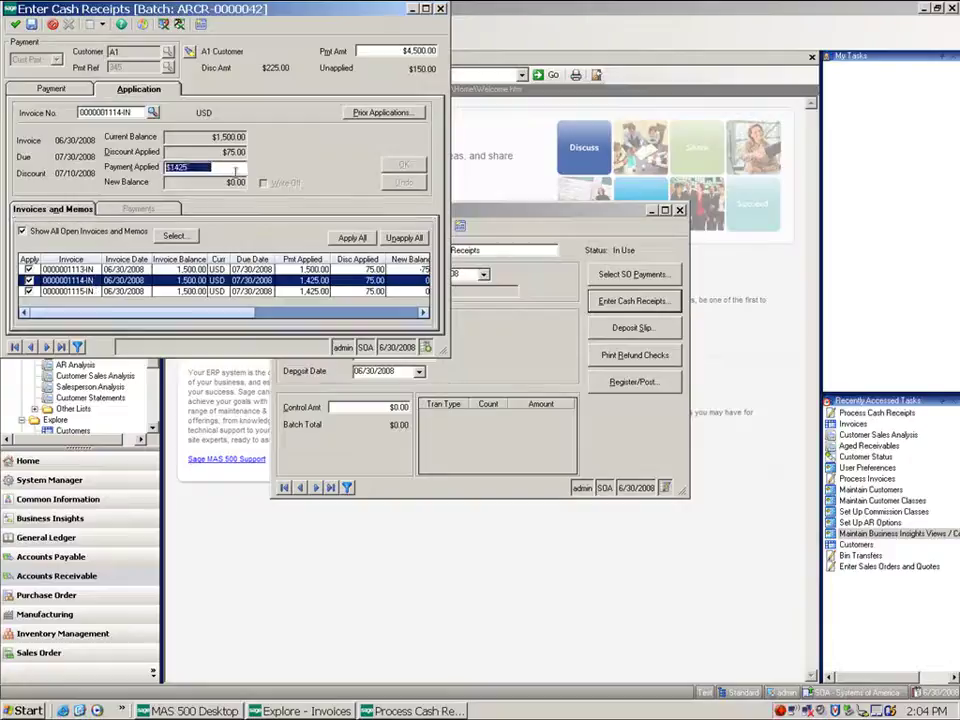
pyautogui.write('1,5')
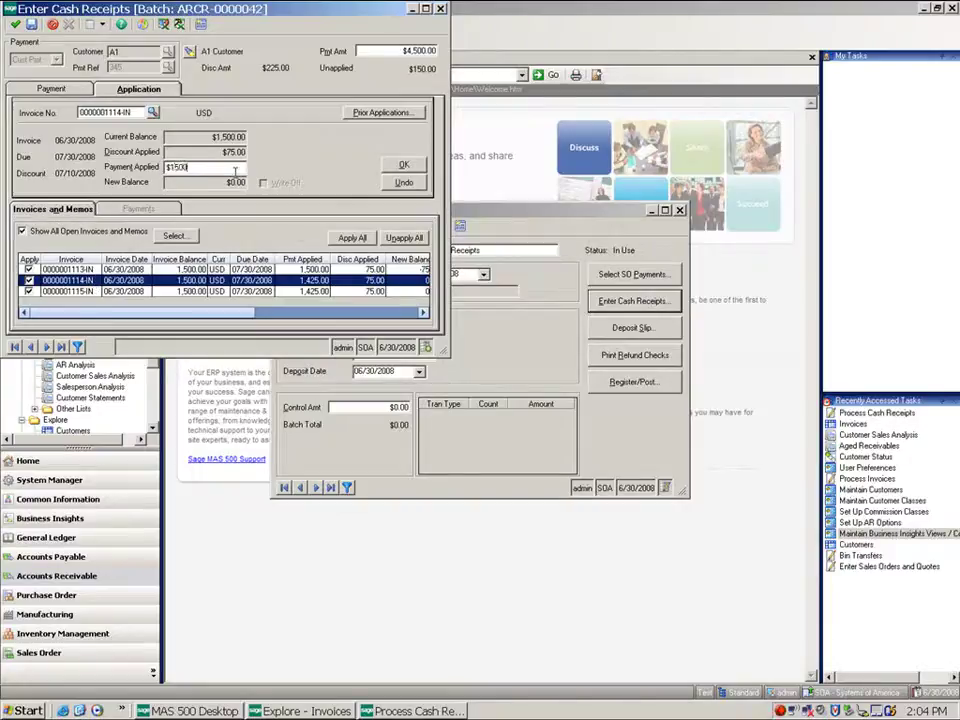
pyautogui.write('00')
pyautogui.click(403, 165)
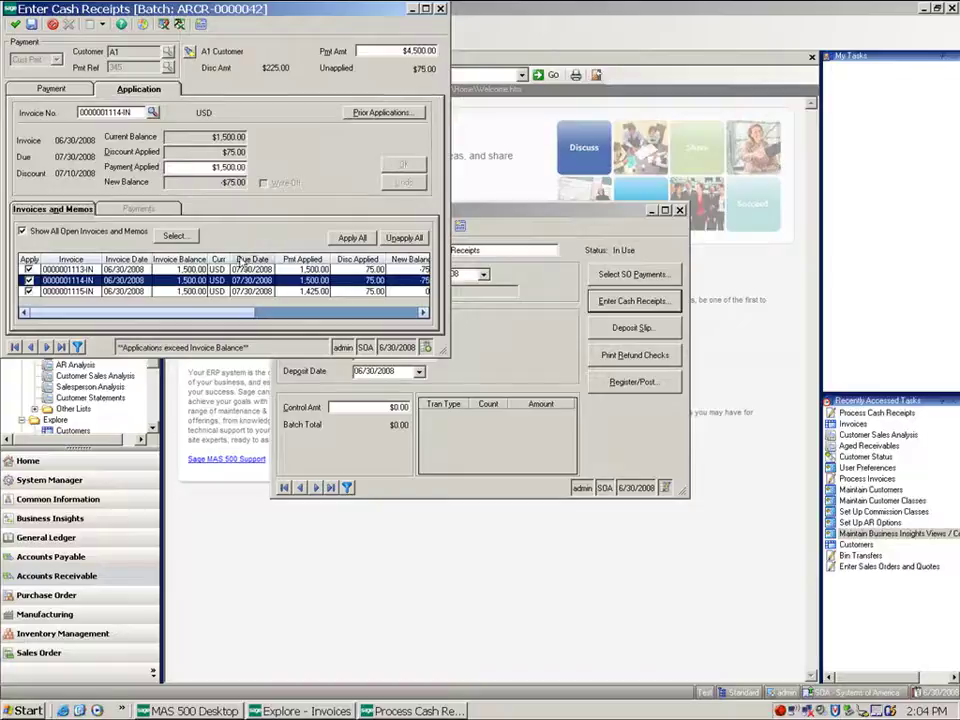
pyautogui.click(40, 291)
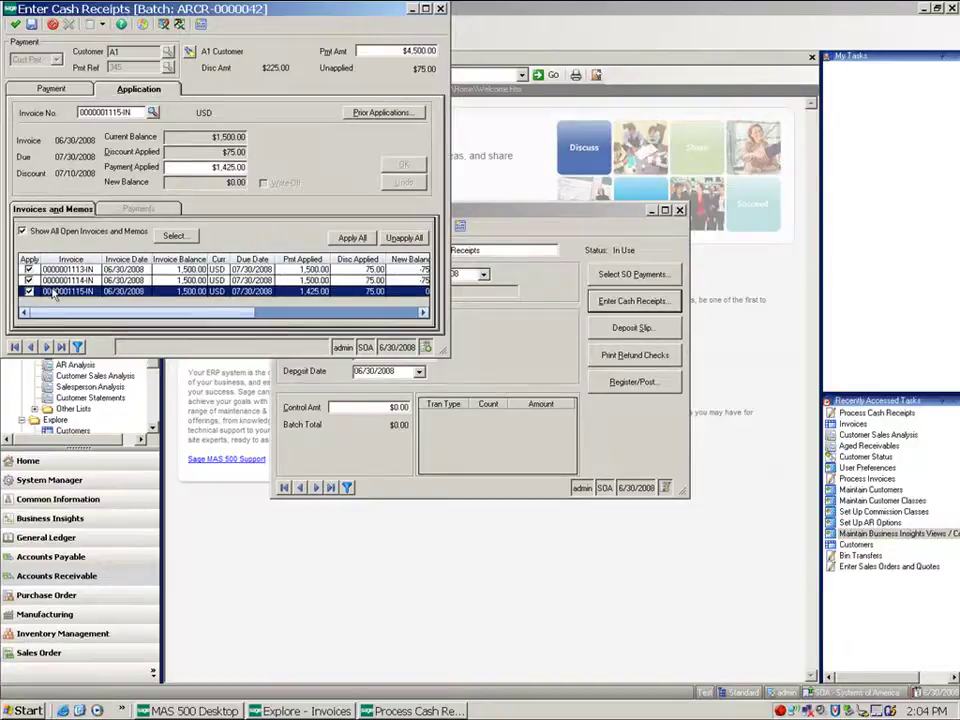
pyautogui.click(198, 167)
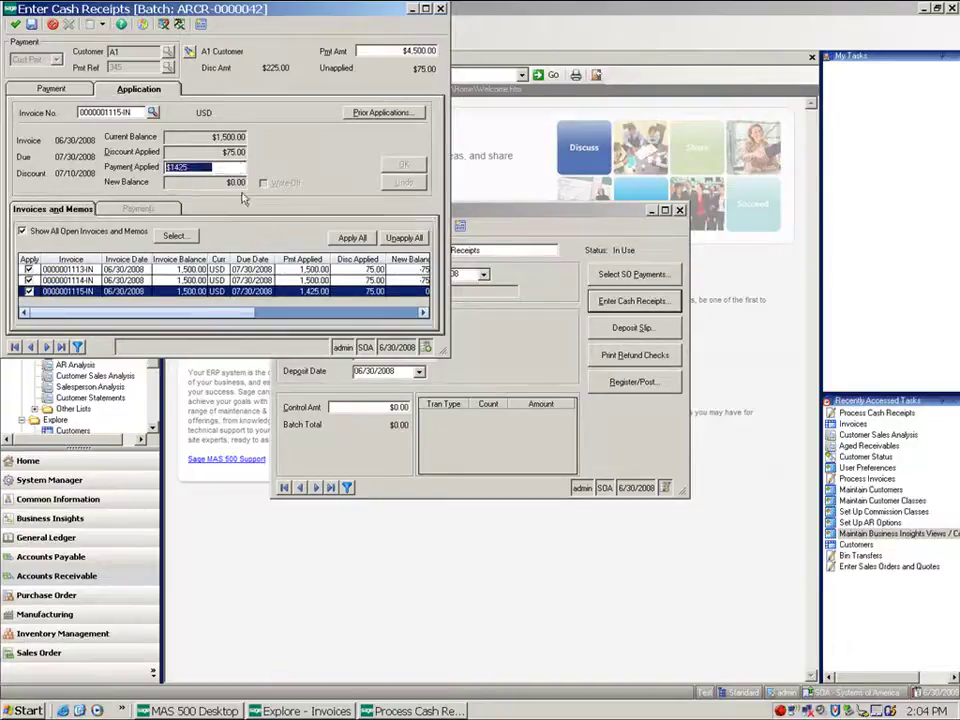
pyautogui.write('1,')
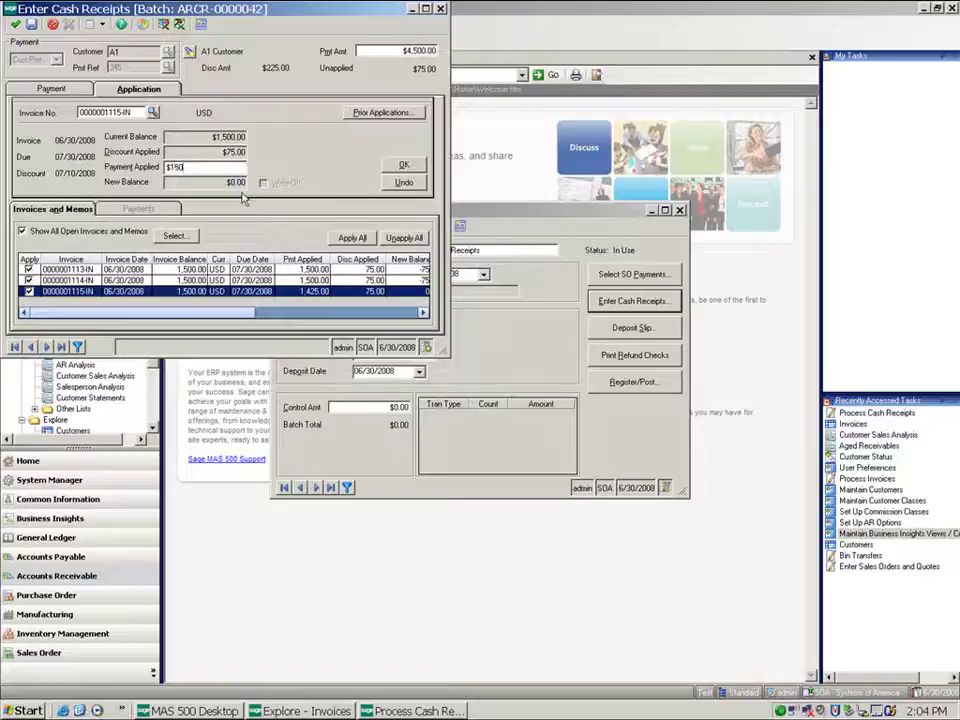
pyautogui.write('500.00')
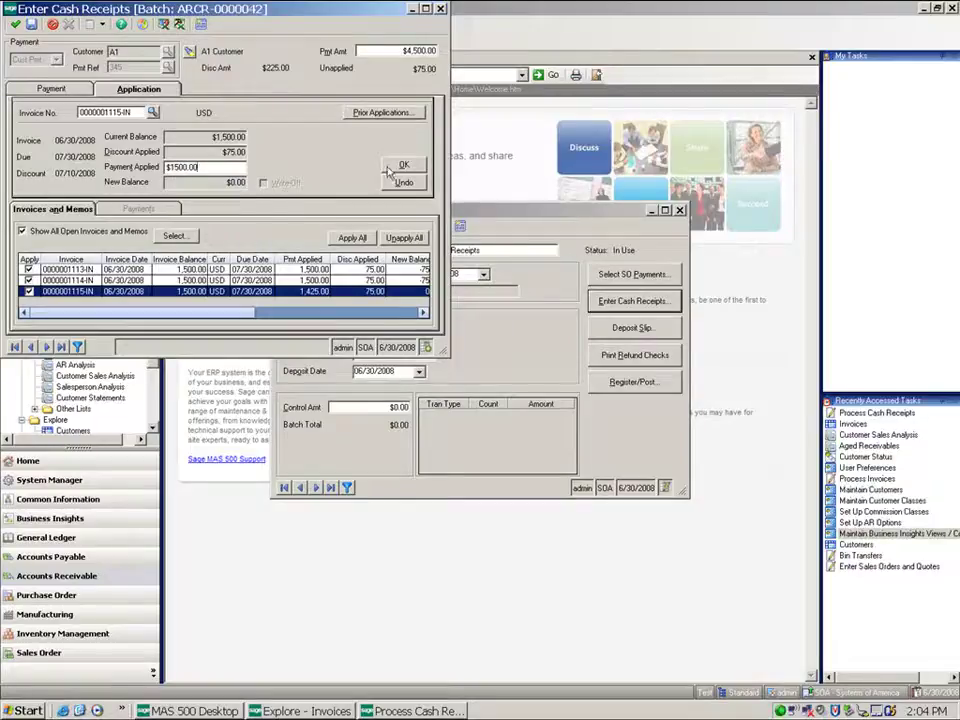
pyautogui.click(398, 167)
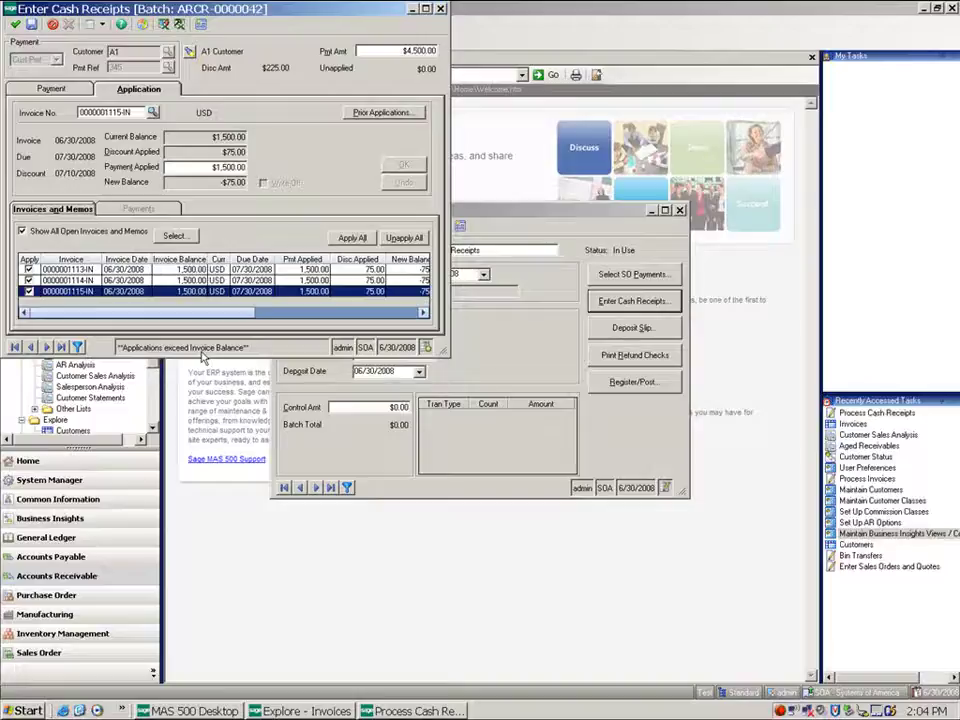
# Save the A1 receipt and start a new receipt for customer Abbott Worldwide.
pyautogui.click(15, 22)
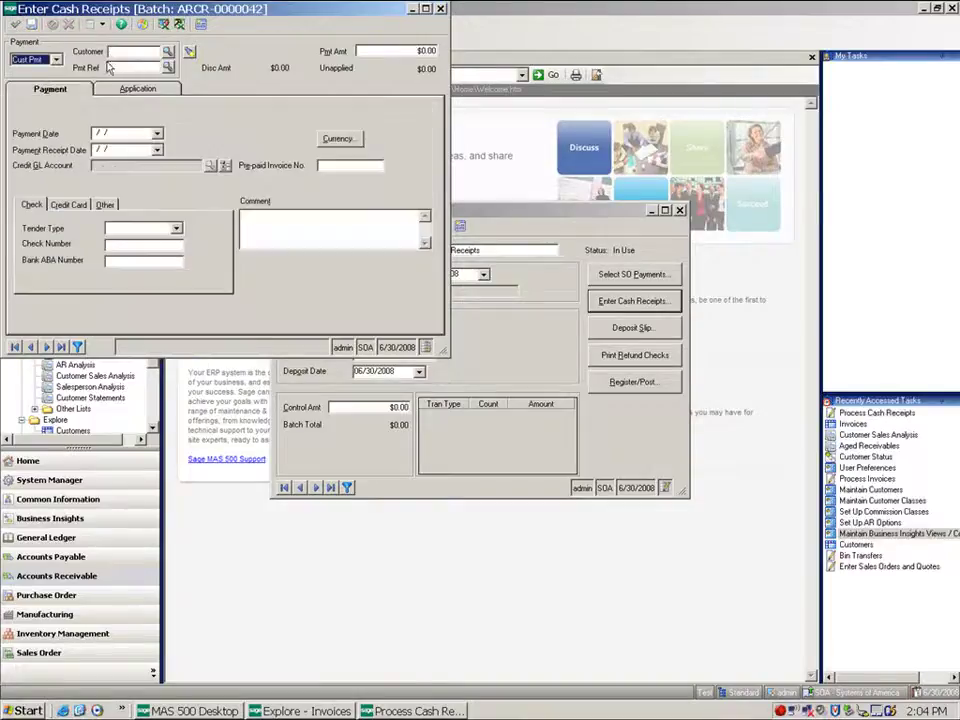
pyautogui.click(142, 51)
pyautogui.write('abb')
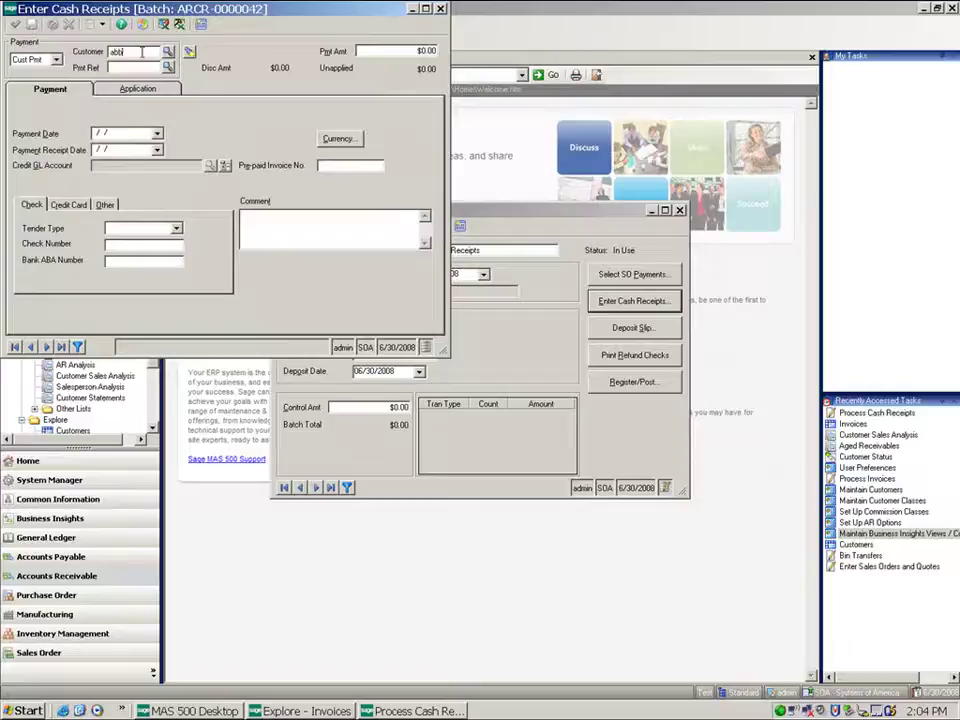
pyautogui.click(167, 51)
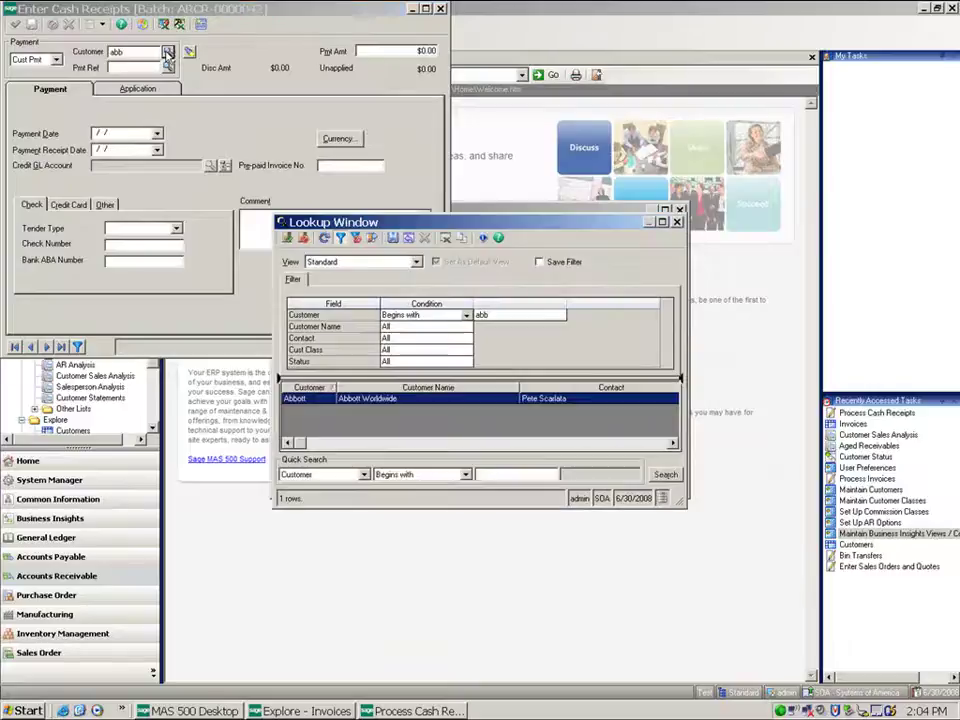
pyautogui.doubleClick(296, 399)
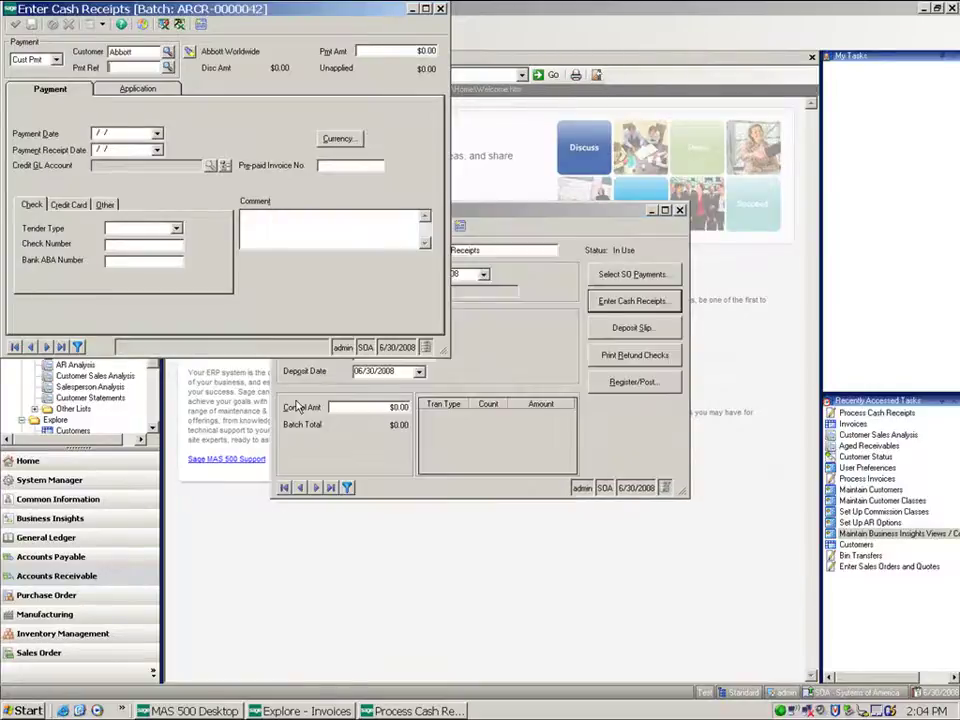
# Enter the payment reference, a $4,500.00 amount and tender type Check for Abbott.
pyautogui.click(135, 69)
pyautogui.write('38')
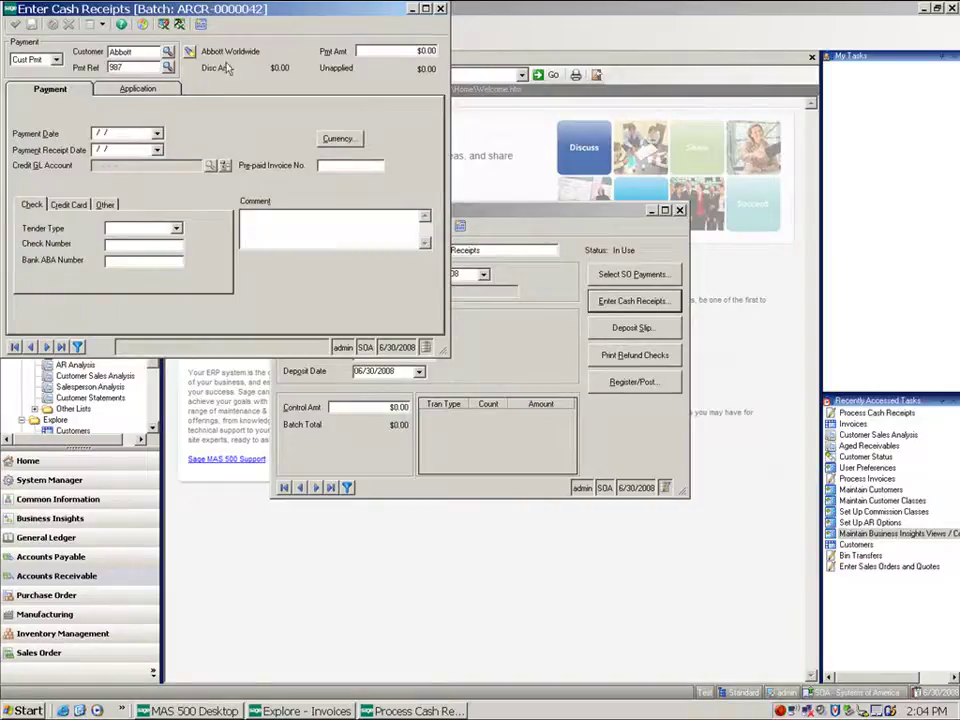
pyautogui.press('Tab')
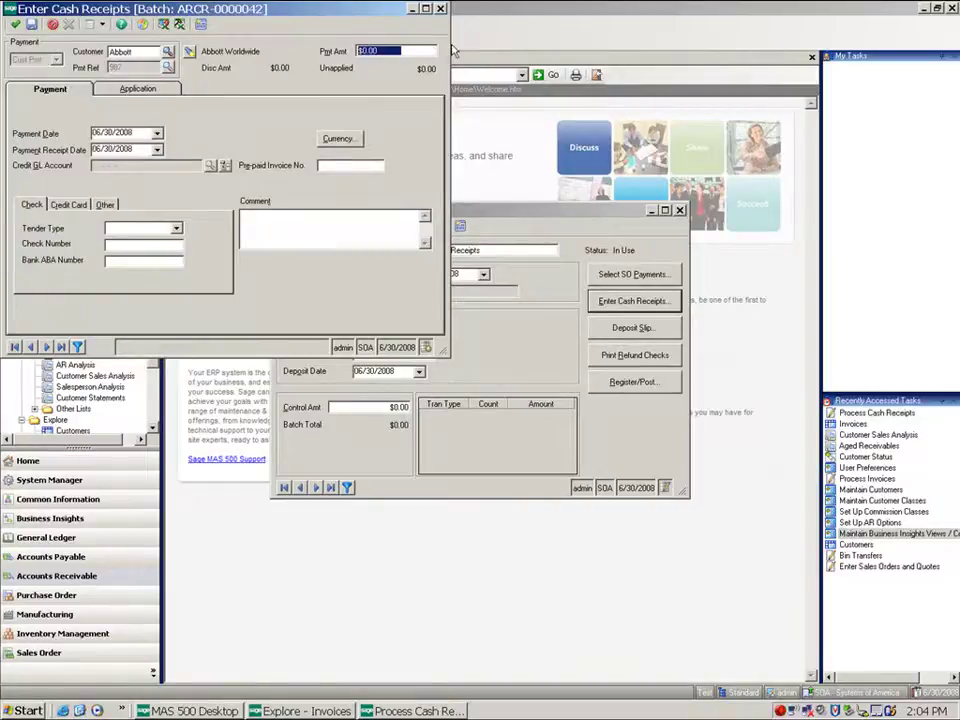
pyautogui.write('4,')
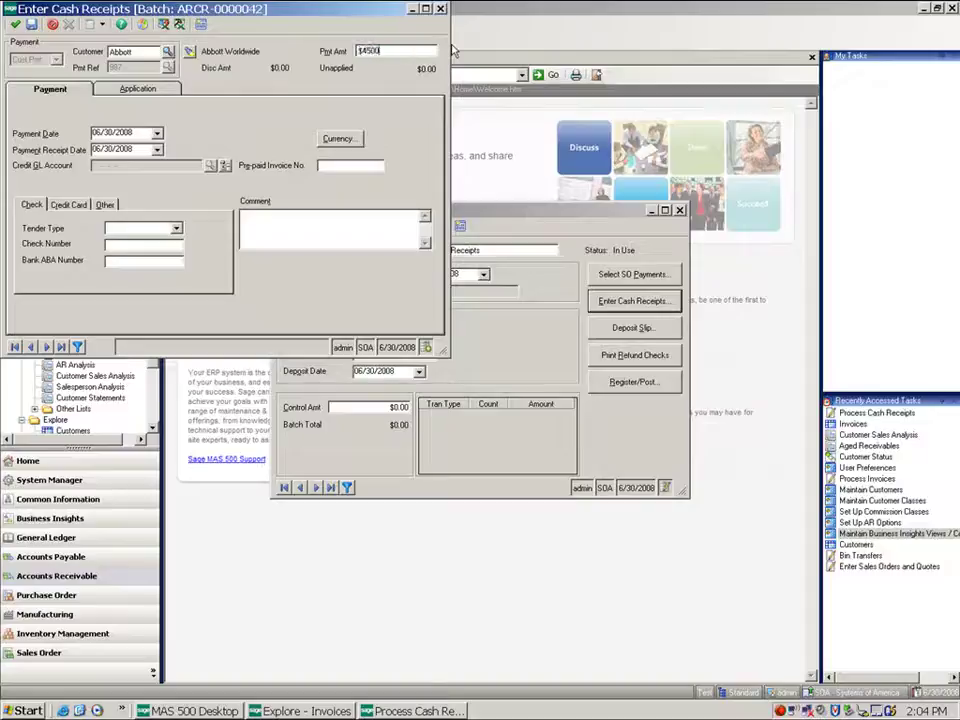
pyautogui.write('500.00')
pyautogui.press('Tab')
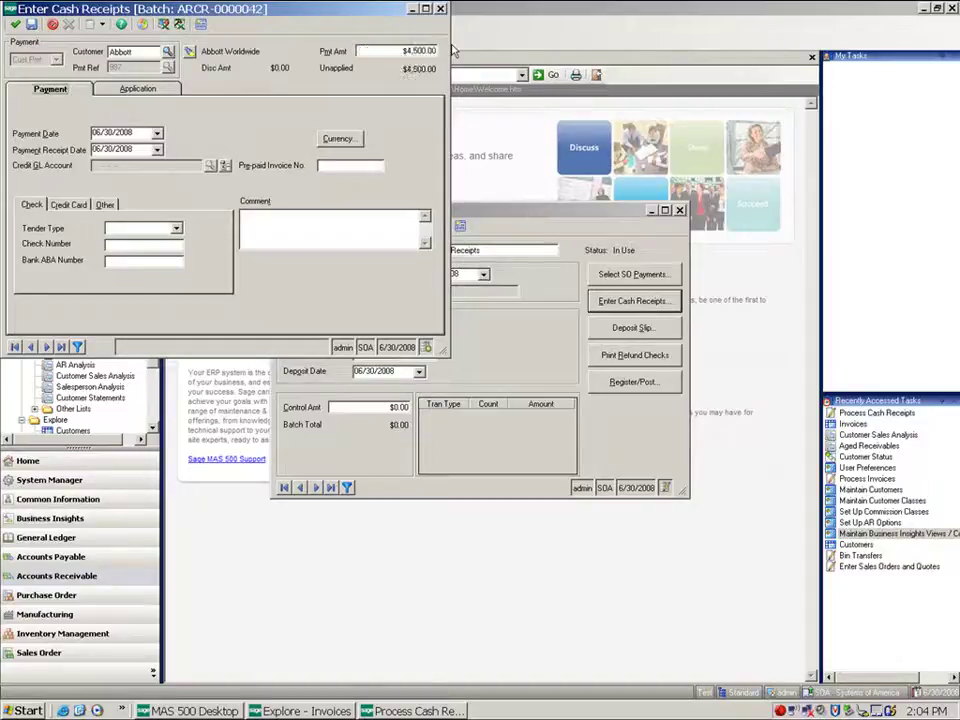
pyautogui.click(176, 228)
pyautogui.click(140, 241)
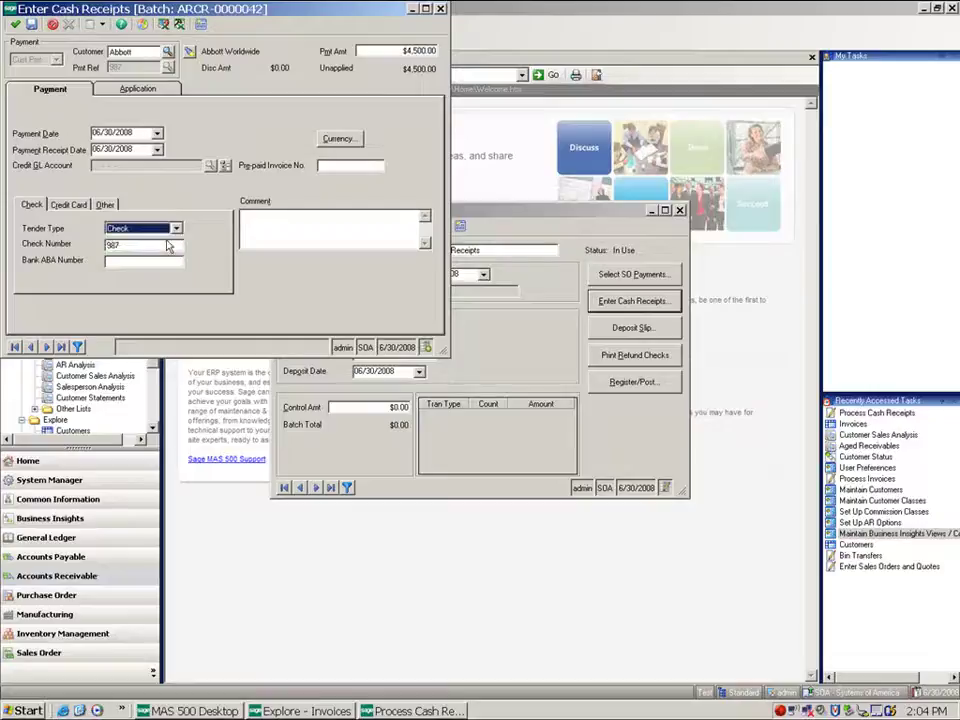
# Auto-apply Abbott's payment across its open invoices and set invoice 1116 to $1,500.00.
pyautogui.click(174, 89)
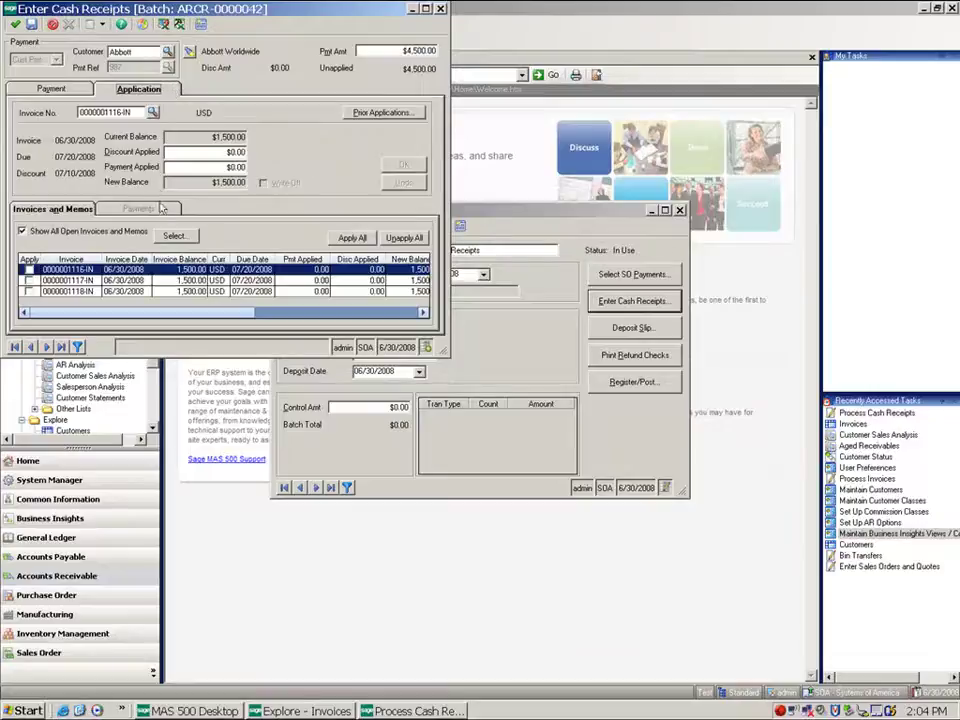
pyautogui.hotkey('alt', 'a')
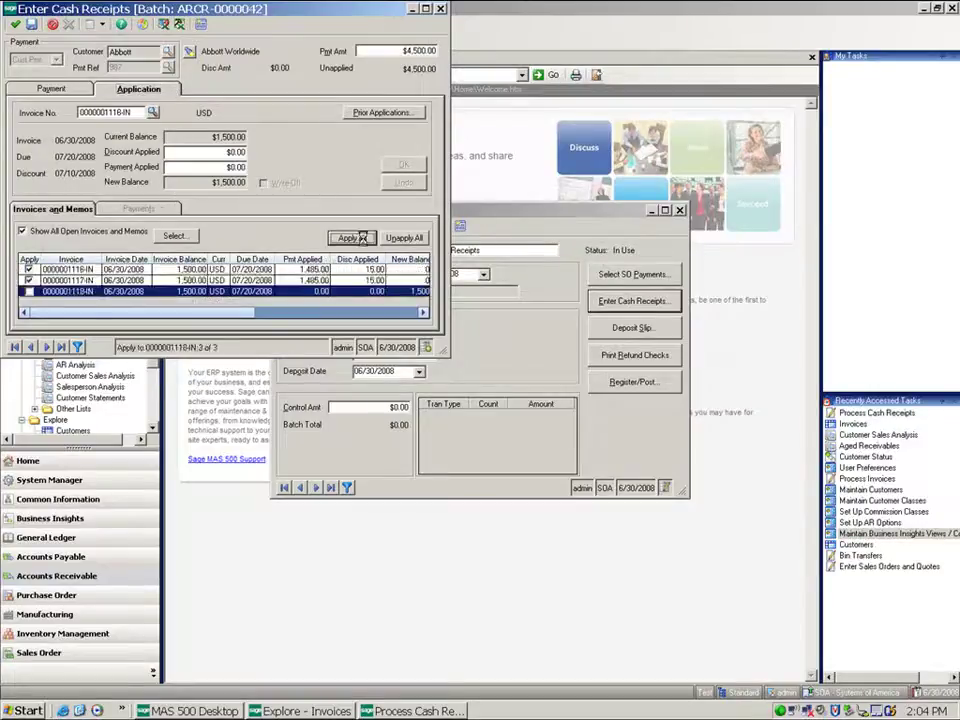
pyautogui.hotkey('alt', 'p')
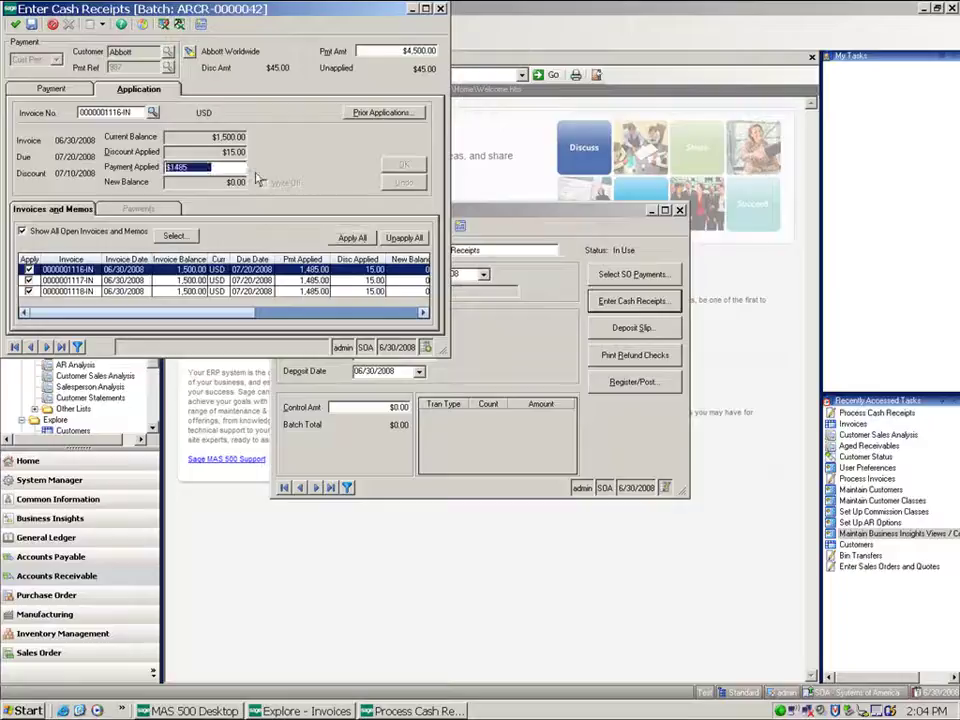
pyautogui.write('1500')
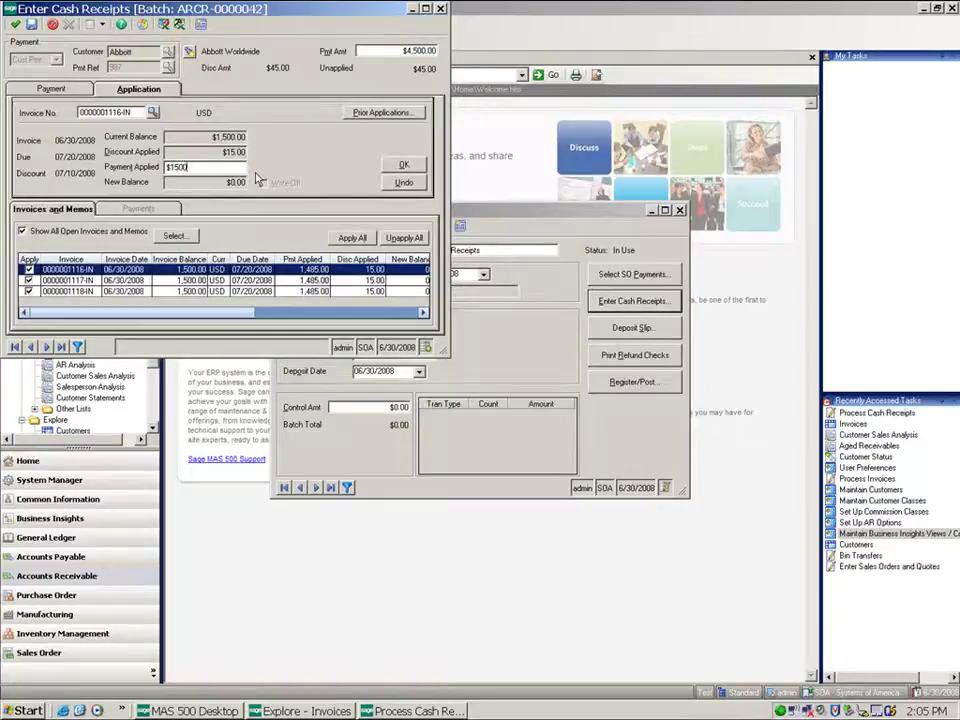
pyautogui.press('Tab')
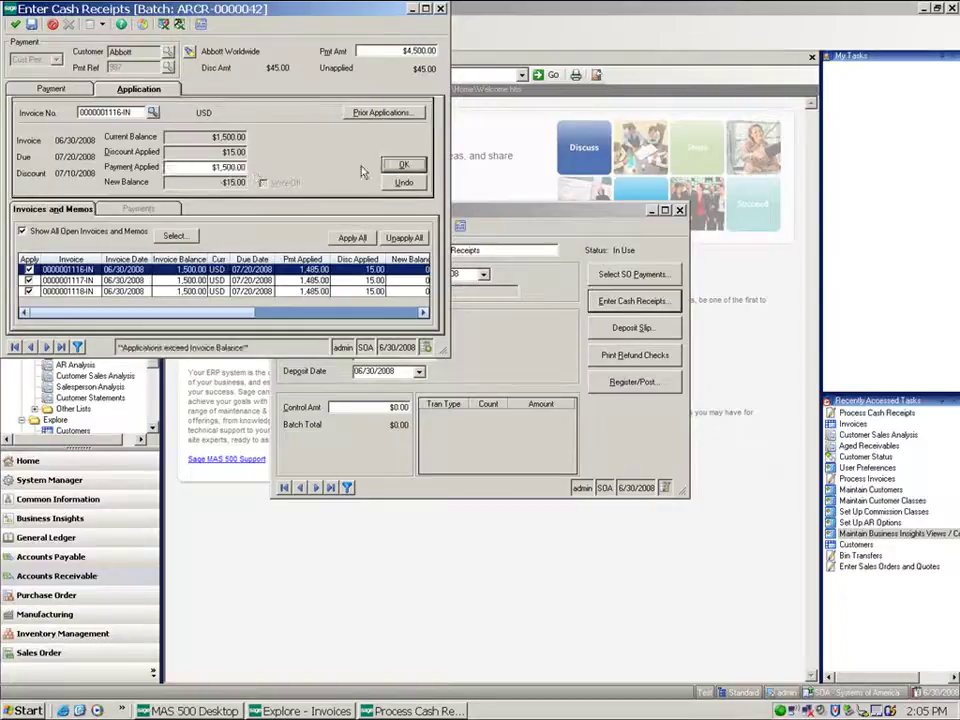
pyautogui.press('Return')
# Apply $1,500.00 each to invoices 1117 and 1118, leaving $0.00 unapplied.
pyautogui.click(91, 281)
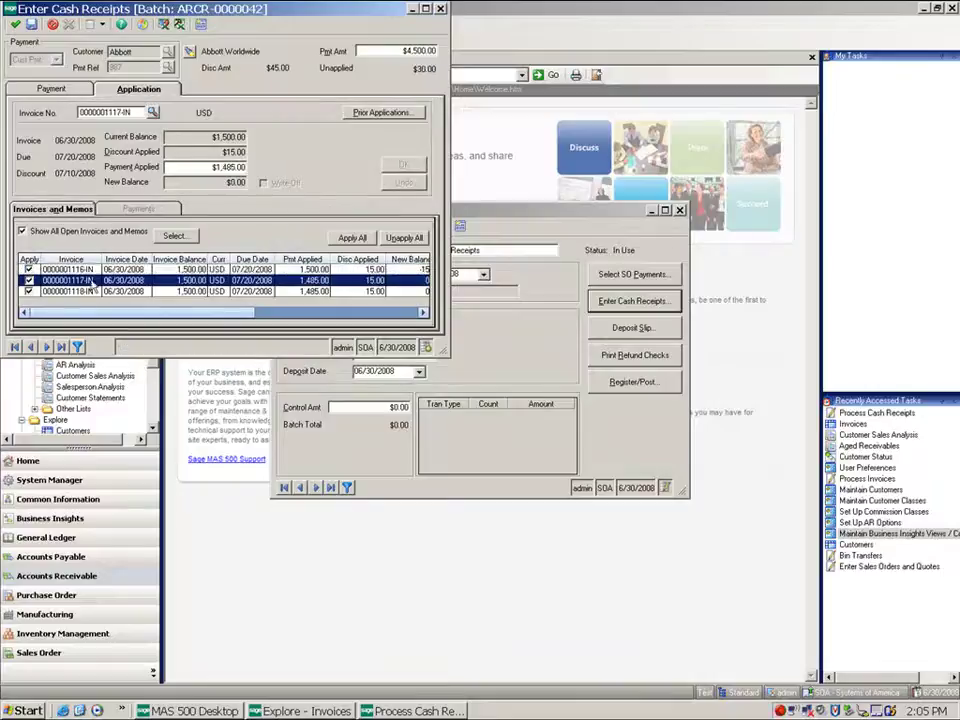
pyautogui.click(240, 166)
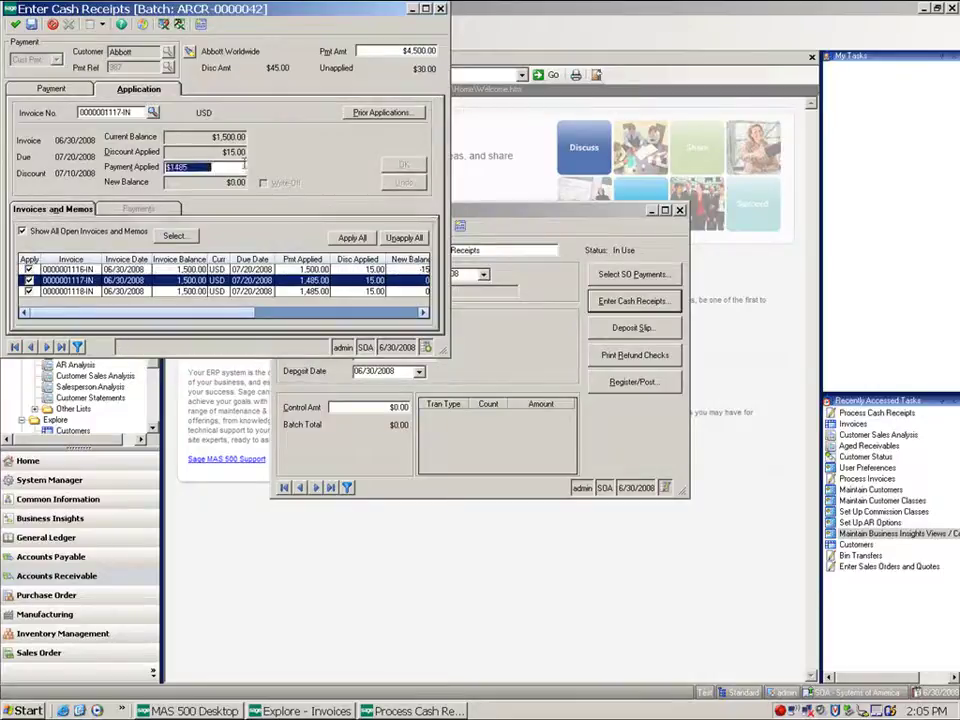
pyautogui.write('1500')
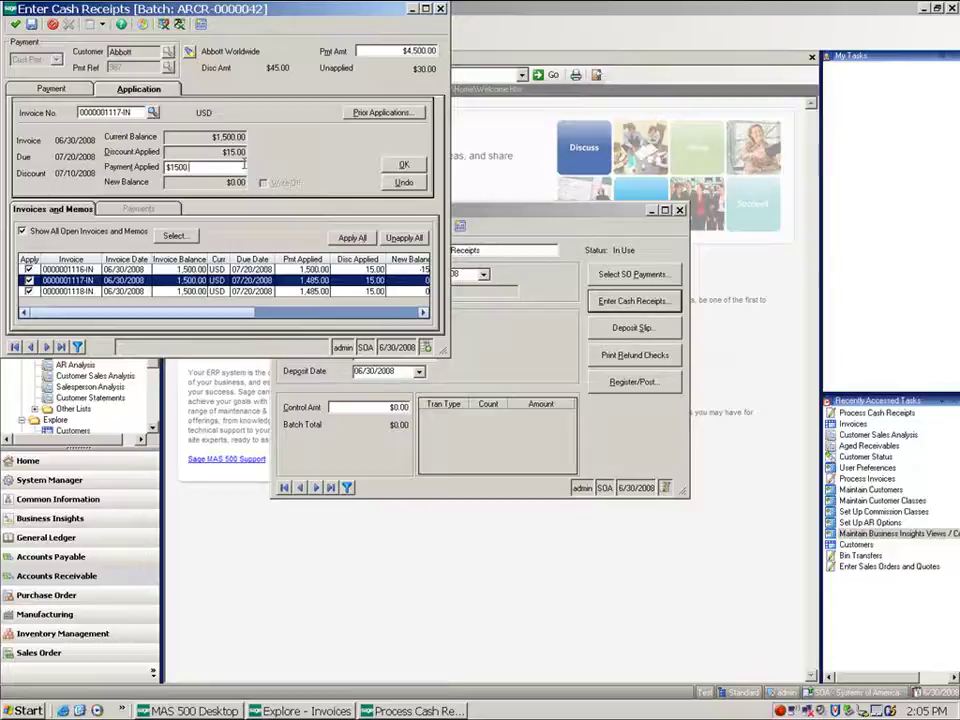
pyautogui.write('.00')
pyautogui.press('Tab')
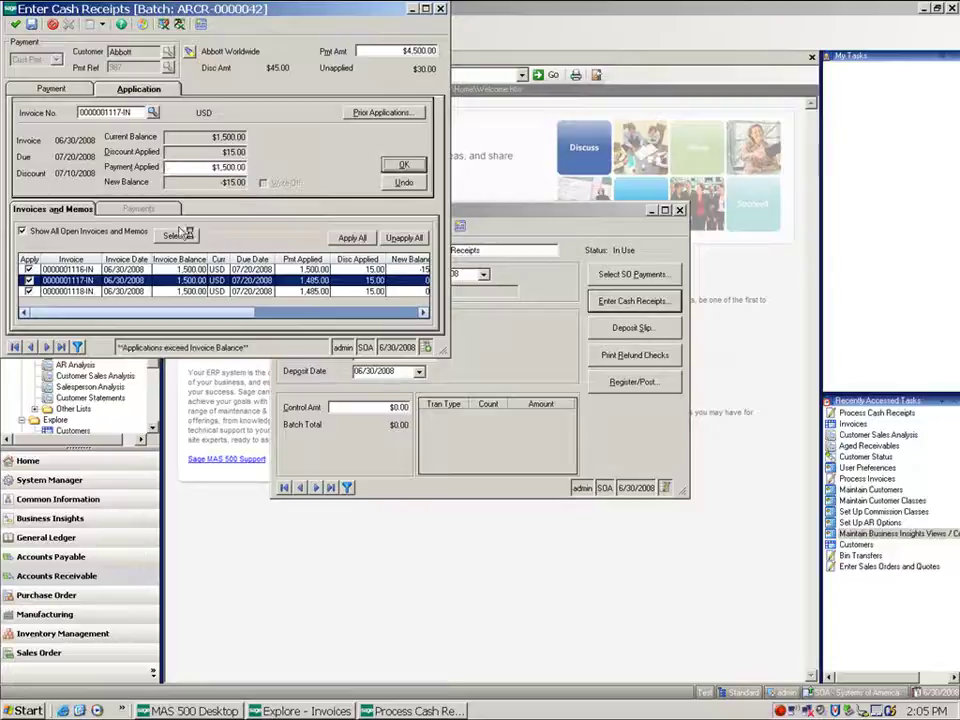
pyautogui.press('Return')
pyautogui.click(233, 167)
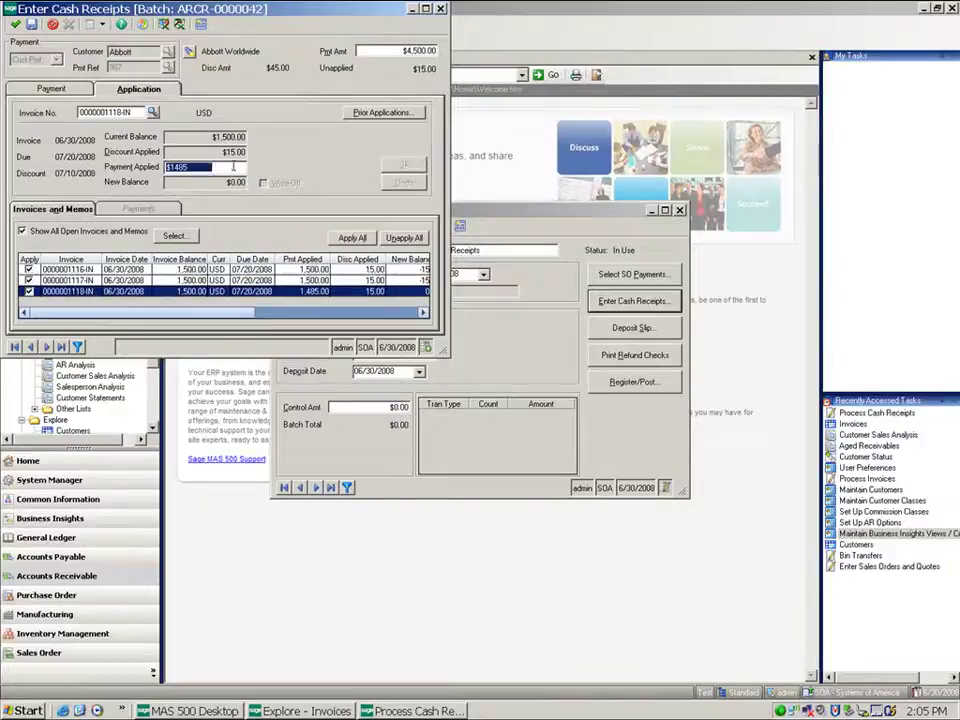
pyautogui.write('$1,')
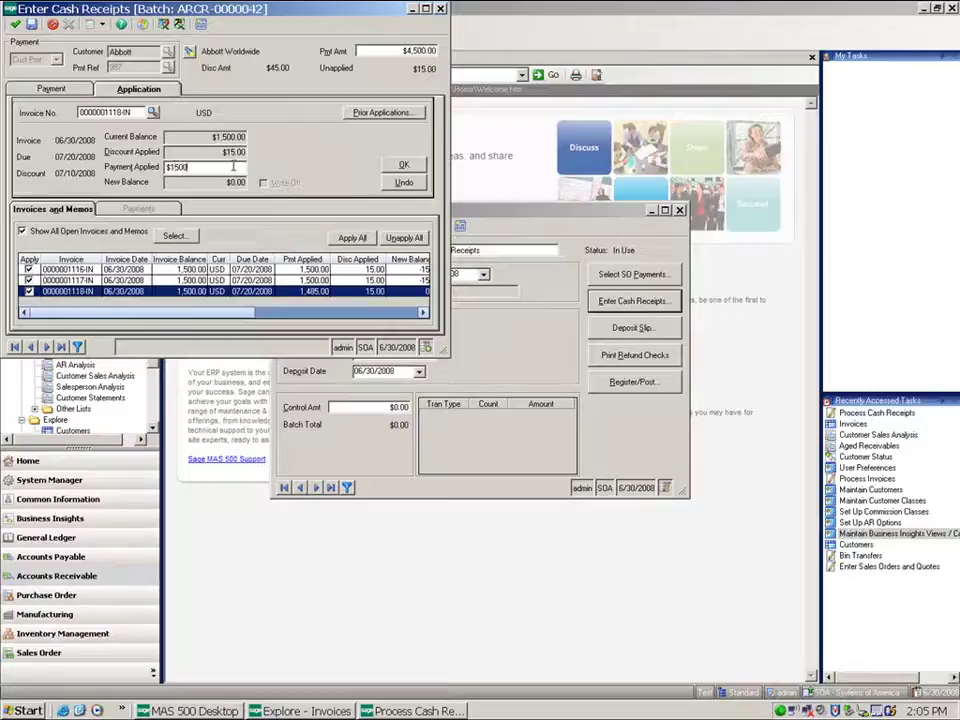
pyautogui.write('500.00')
pyautogui.click(403, 165)
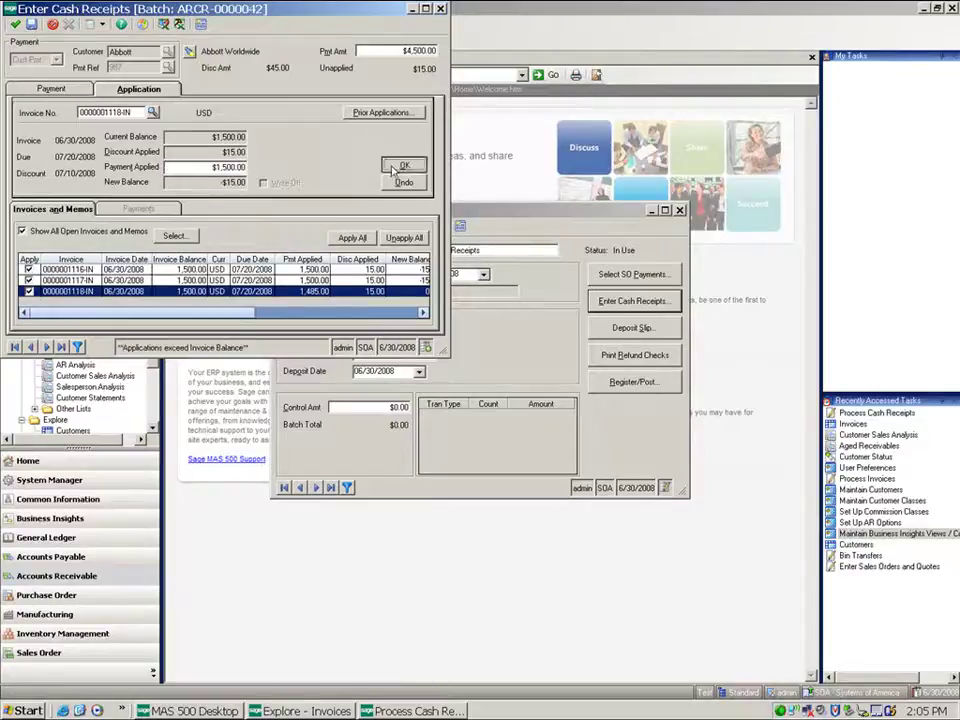
# Save the Abbott receipt, print the register only, then post the $9,000.00 batch.
pyautogui.click(440, 9)
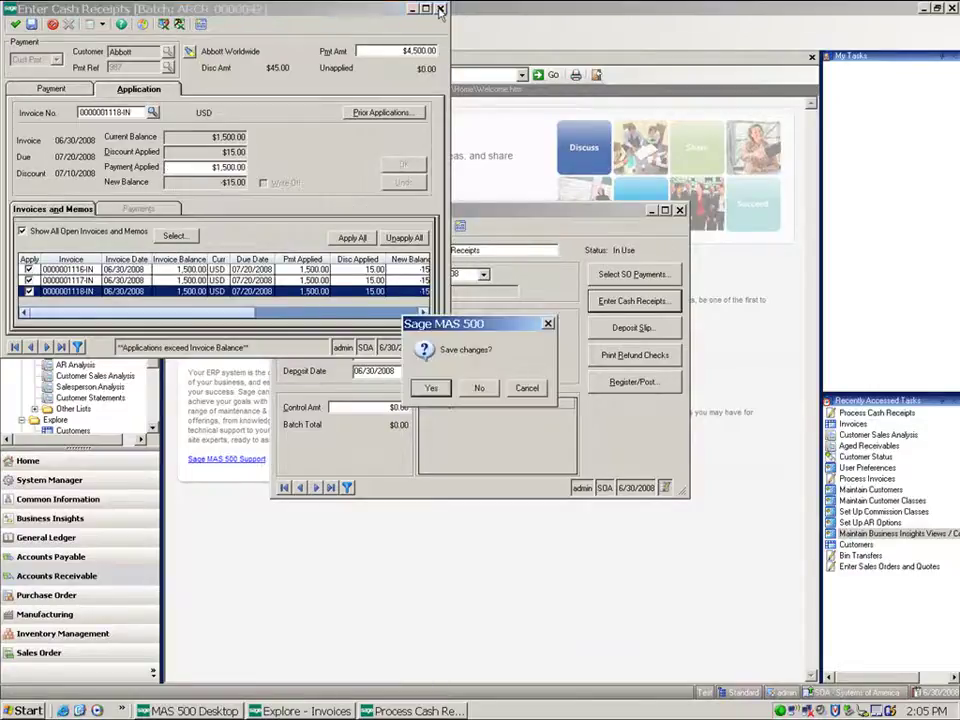
pyautogui.click(432, 388)
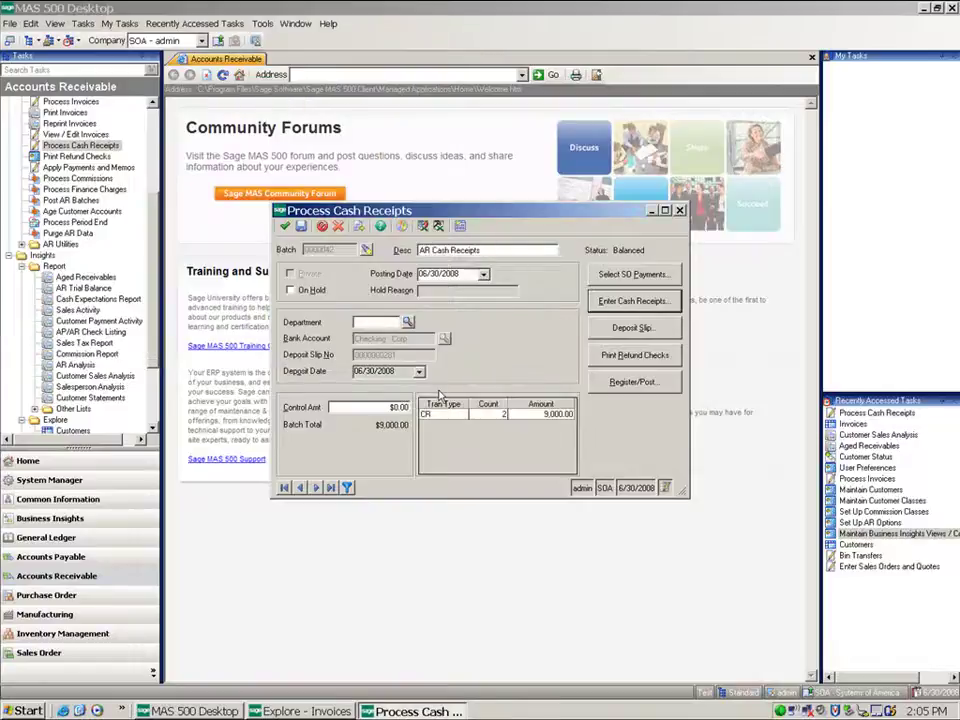
pyautogui.click(630, 382)
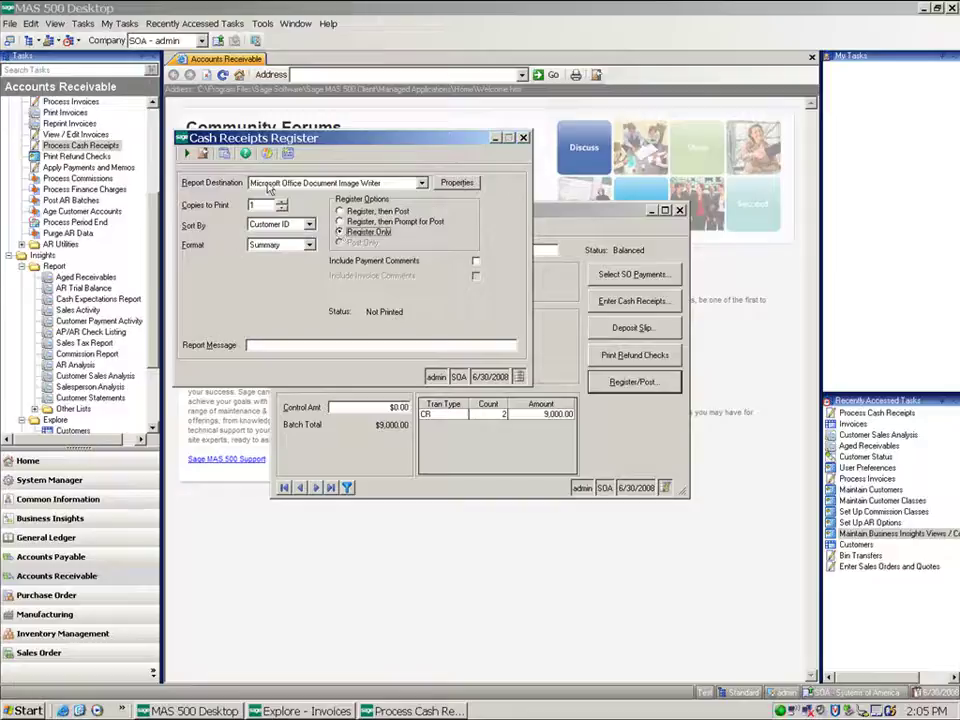
pyautogui.click(186, 154)
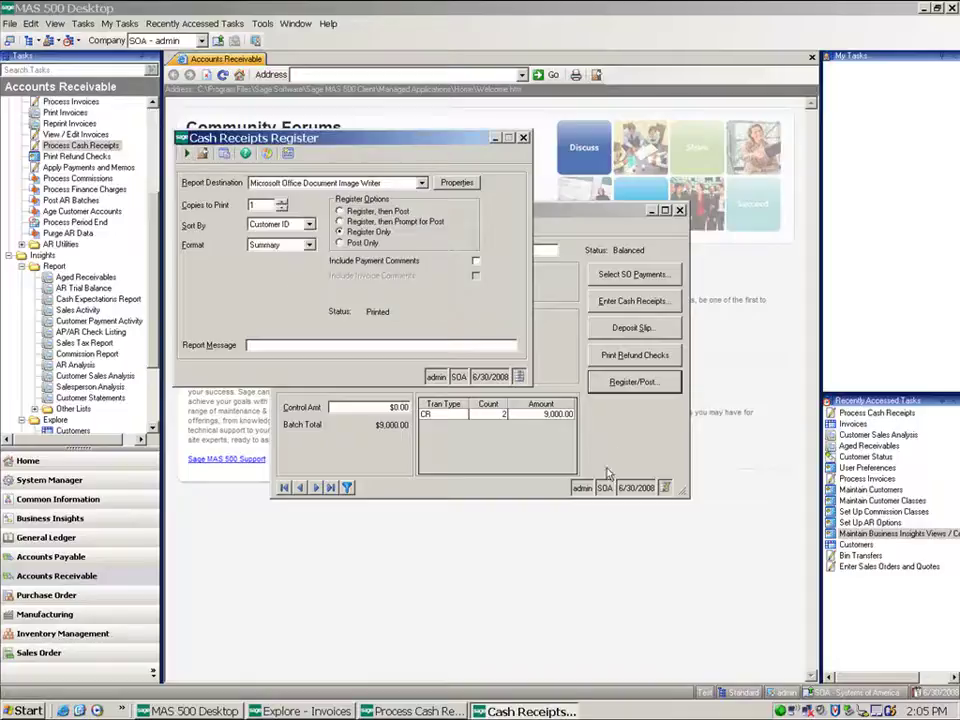
pyautogui.press('Down')
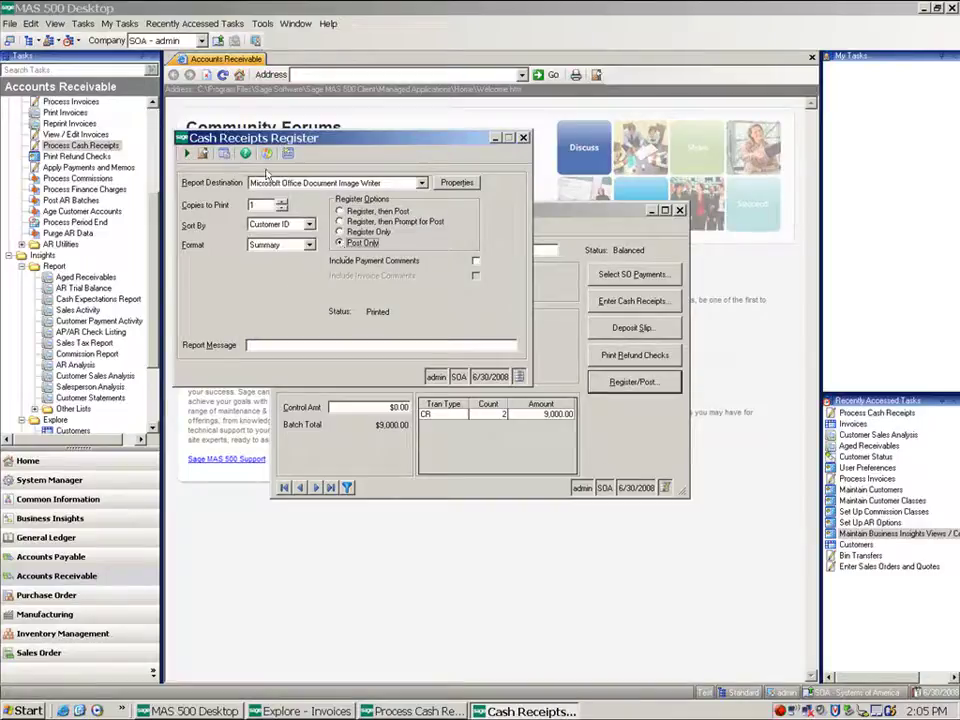
pyautogui.click(187, 153)
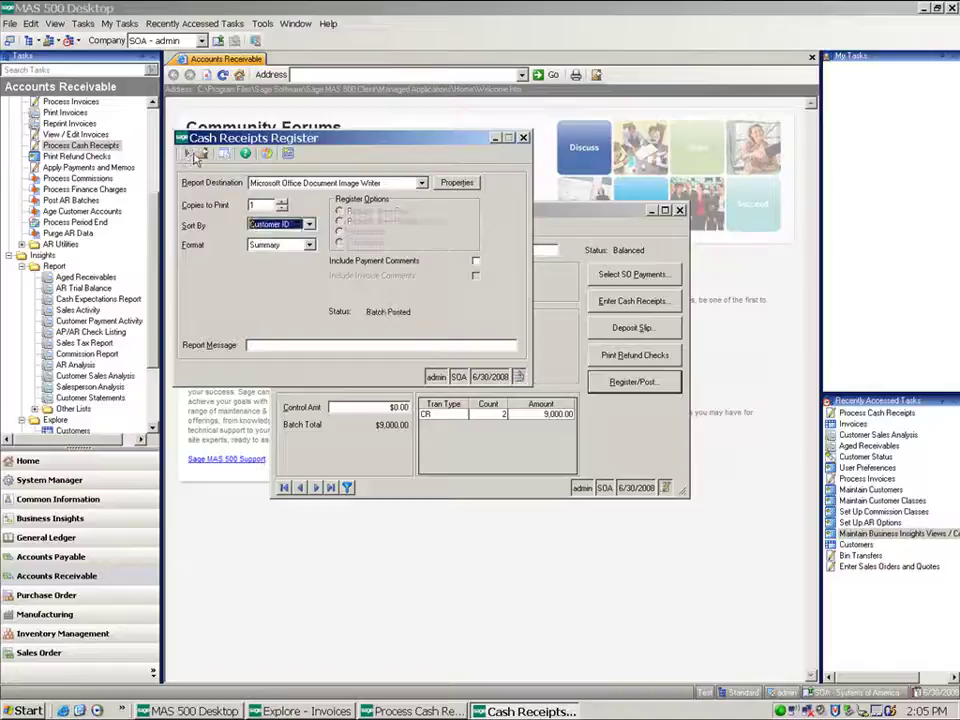
pyautogui.click(522, 138)
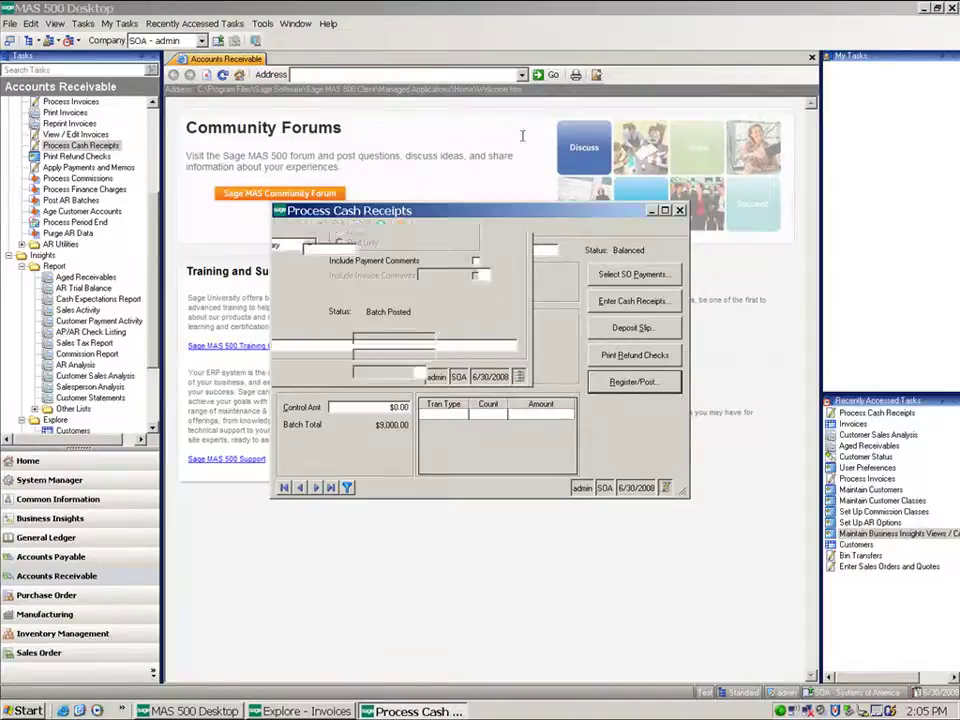
pyautogui.click(679, 210)
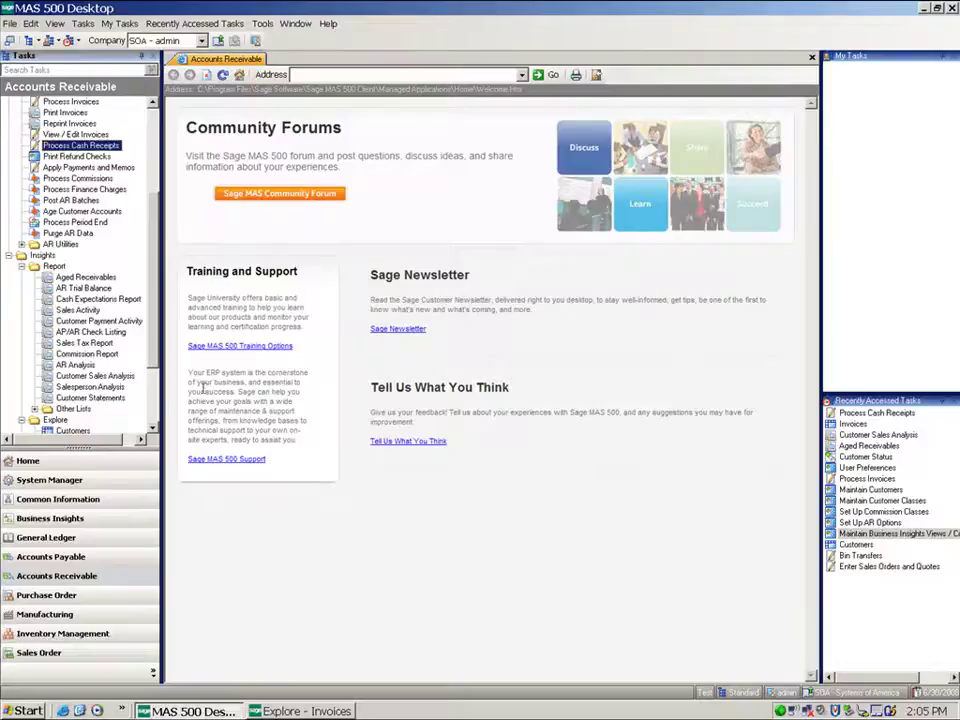
pyautogui.scroll(-3, 115, 282)
pyautogui.scroll(-1, 155, 400)
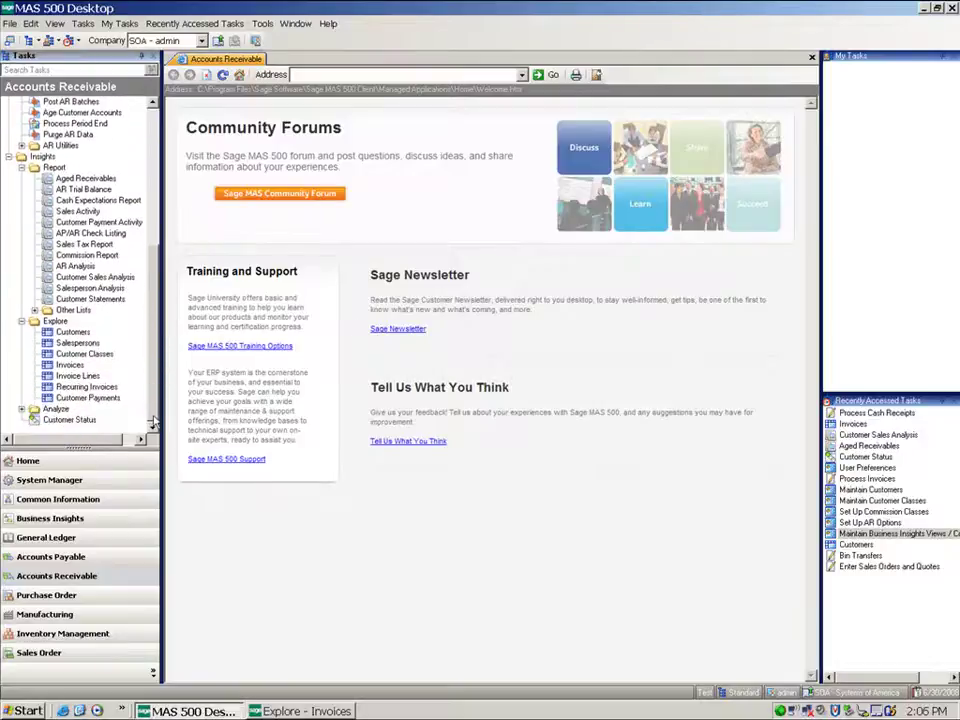
pyautogui.click(86, 421)
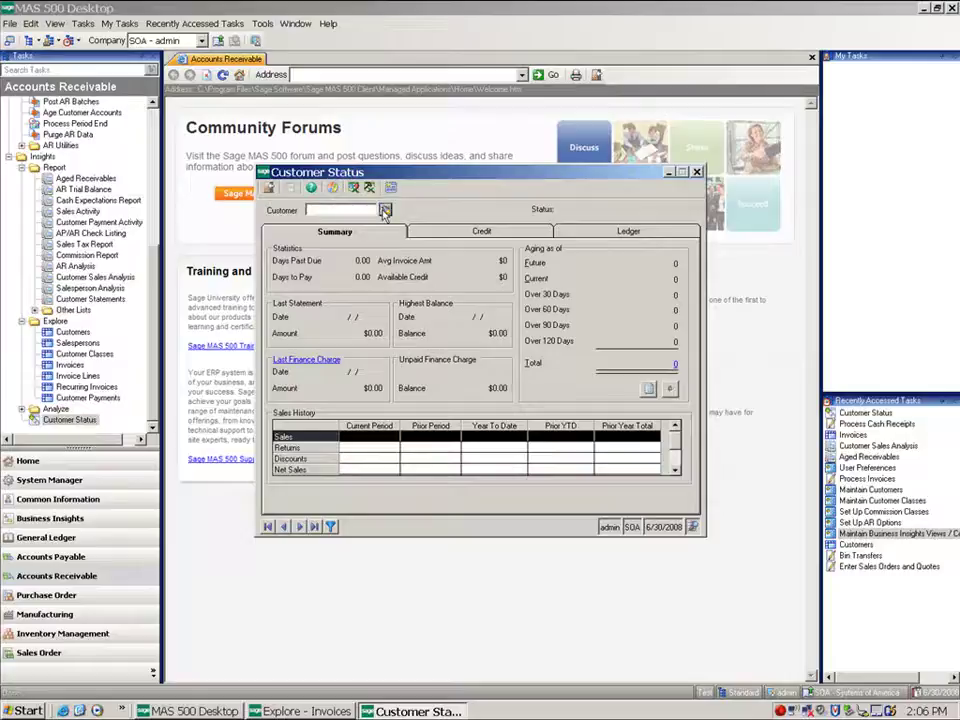
pyautogui.click(385, 211)
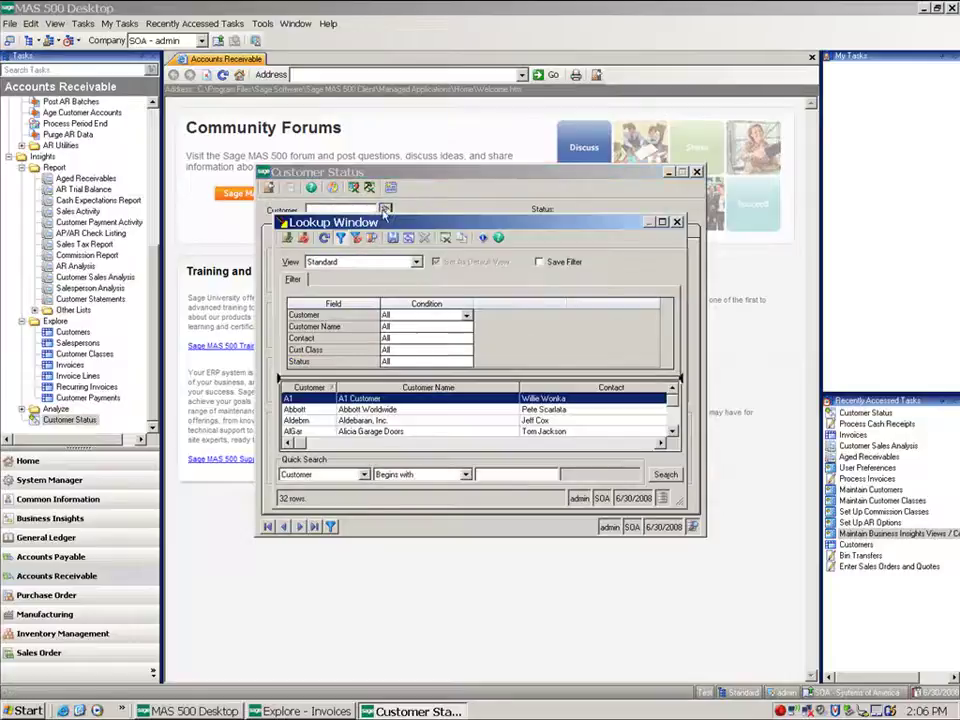
pyautogui.doubleClick(313, 402)
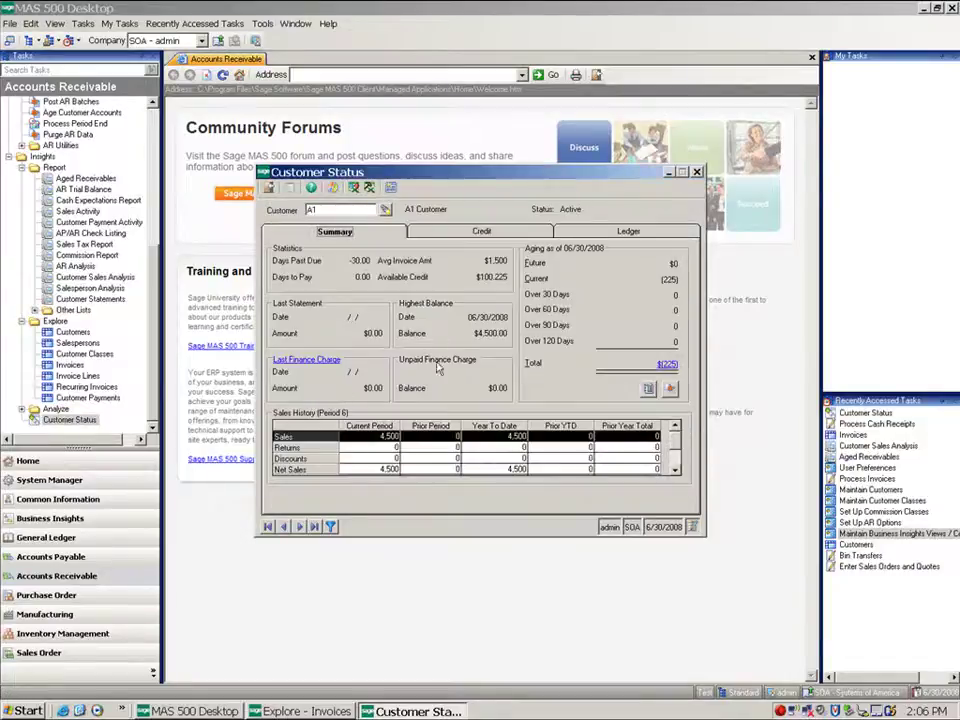
pyautogui.click(602, 231)
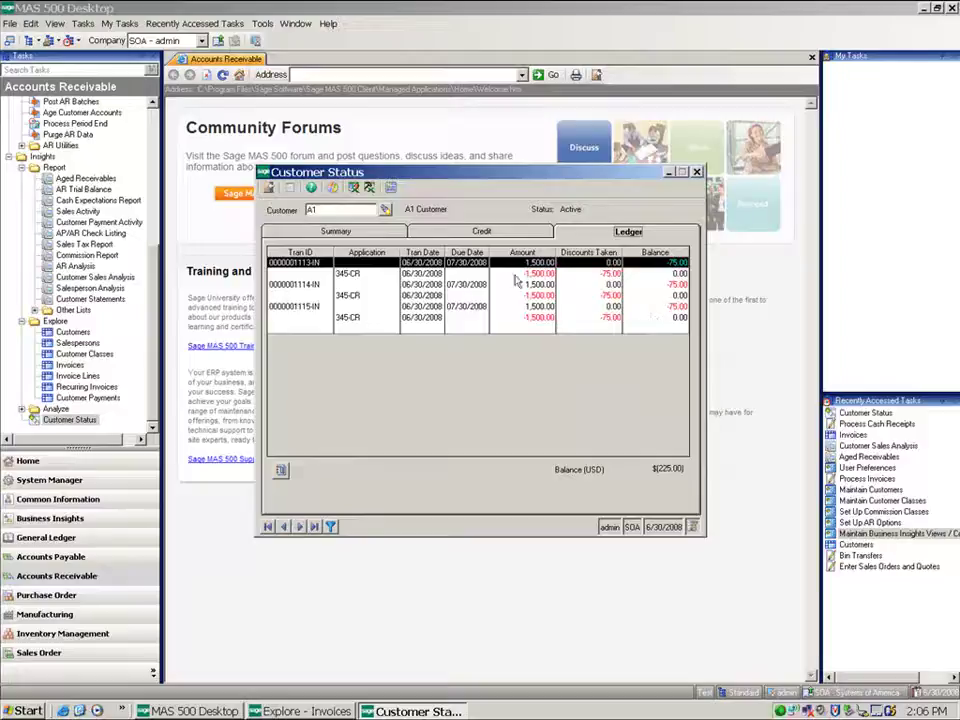
pyautogui.click(298, 526)
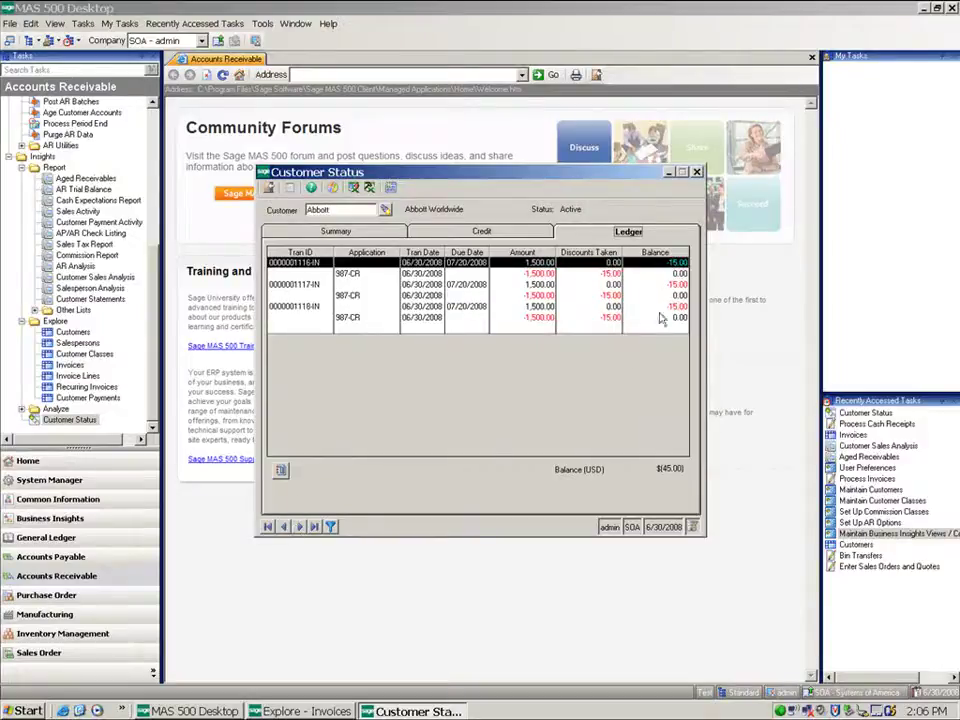
pyautogui.click(697, 172)
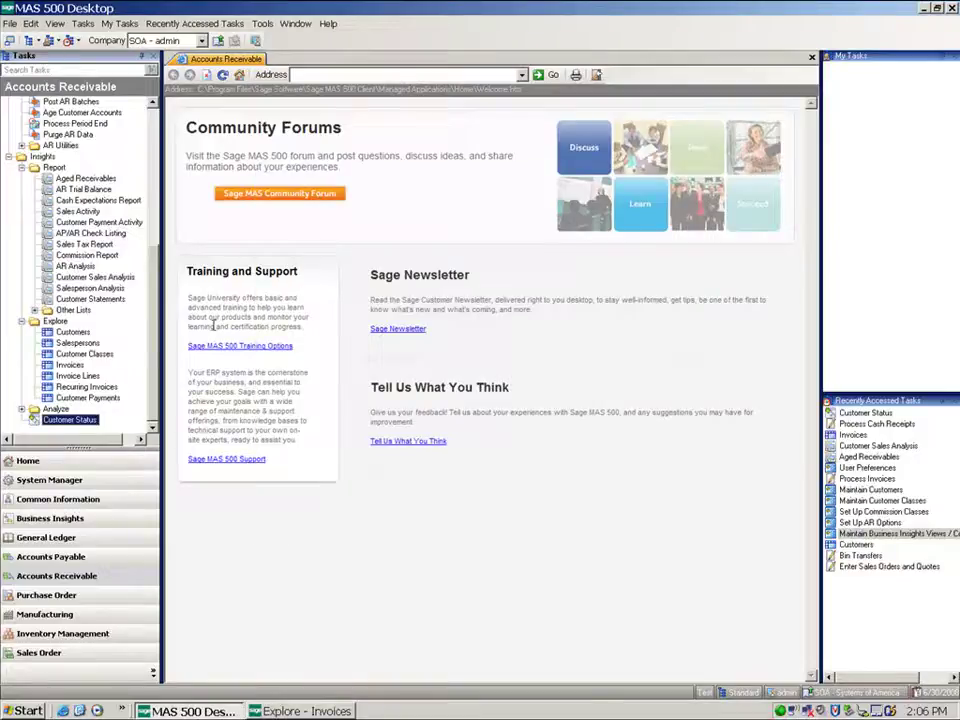
# Launch Process Cash Receipts for a new Checking - Corp batch and start a blank receipt.
pyautogui.scroll(5, 120, 243)
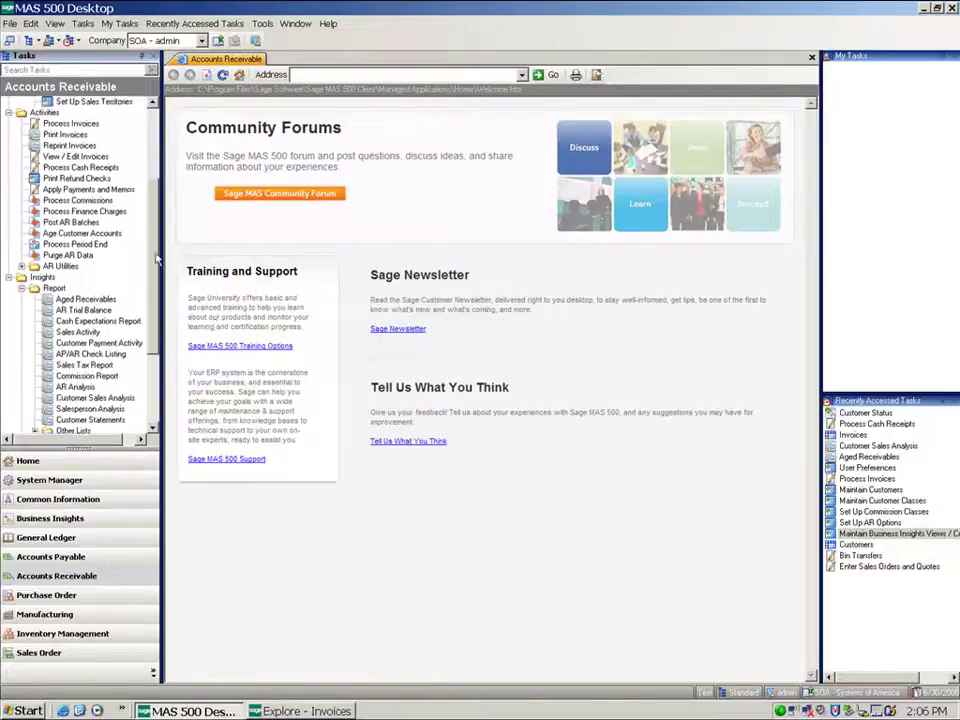
pyautogui.scroll(2, 155, 233)
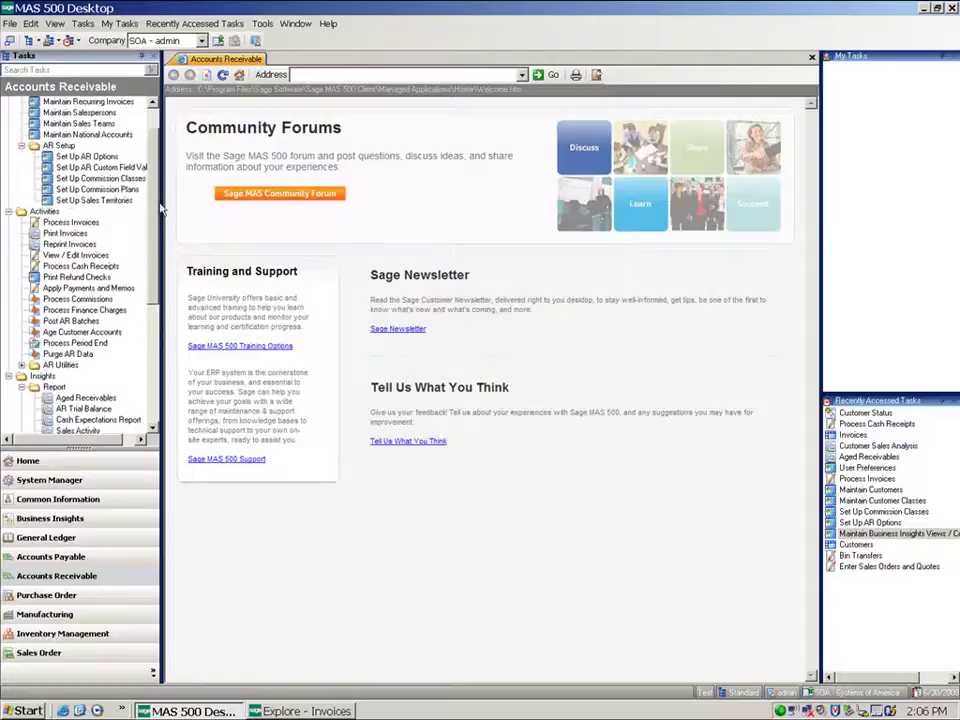
pyautogui.doubleClick(70, 222)
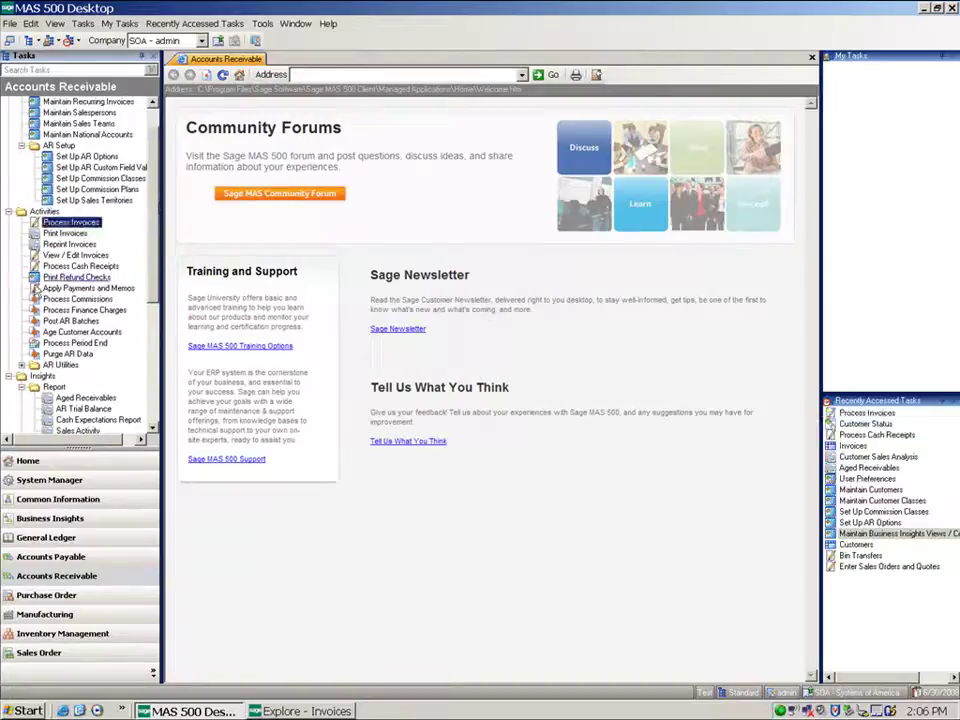
pyautogui.click(78, 266)
pyautogui.doubleClick(78, 268)
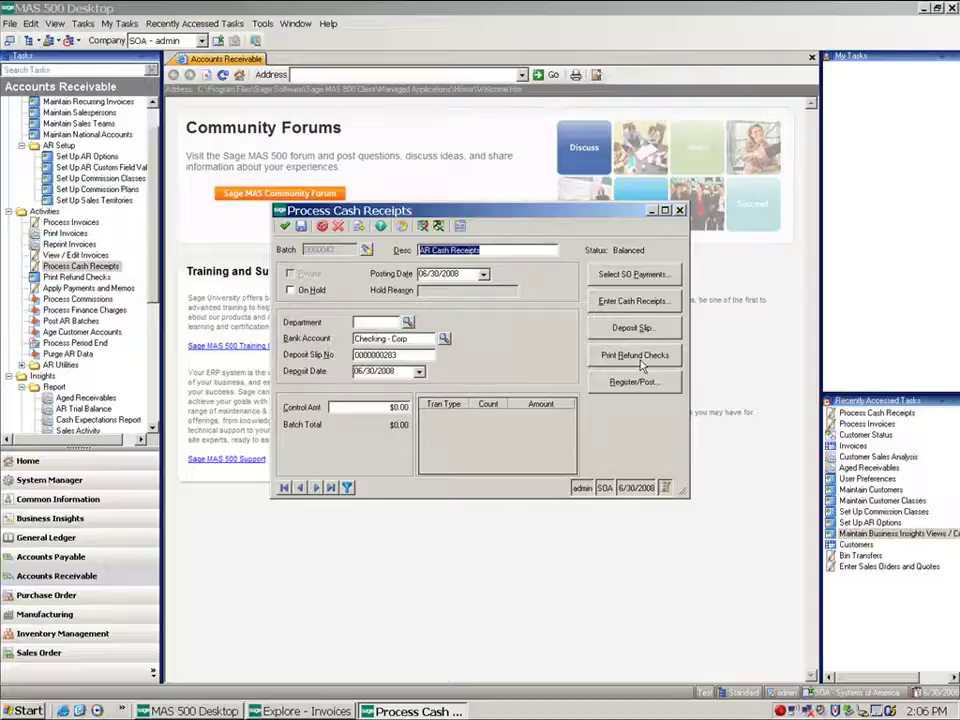
pyautogui.click(606, 302)
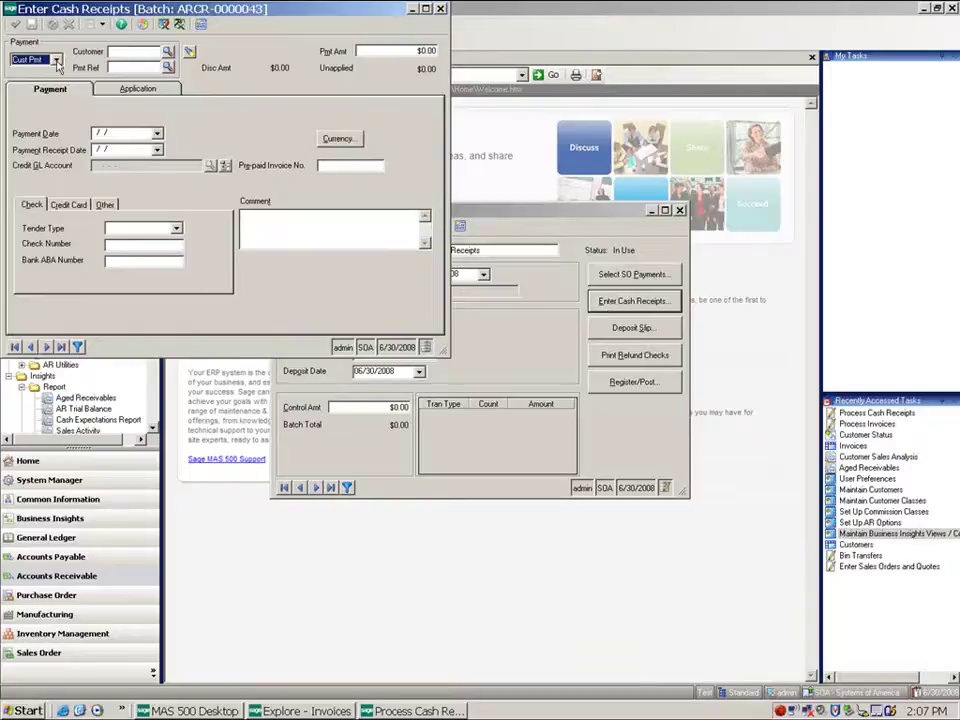
# Start a Refund Check payment for customer A1.
pyautogui.click(57, 61)
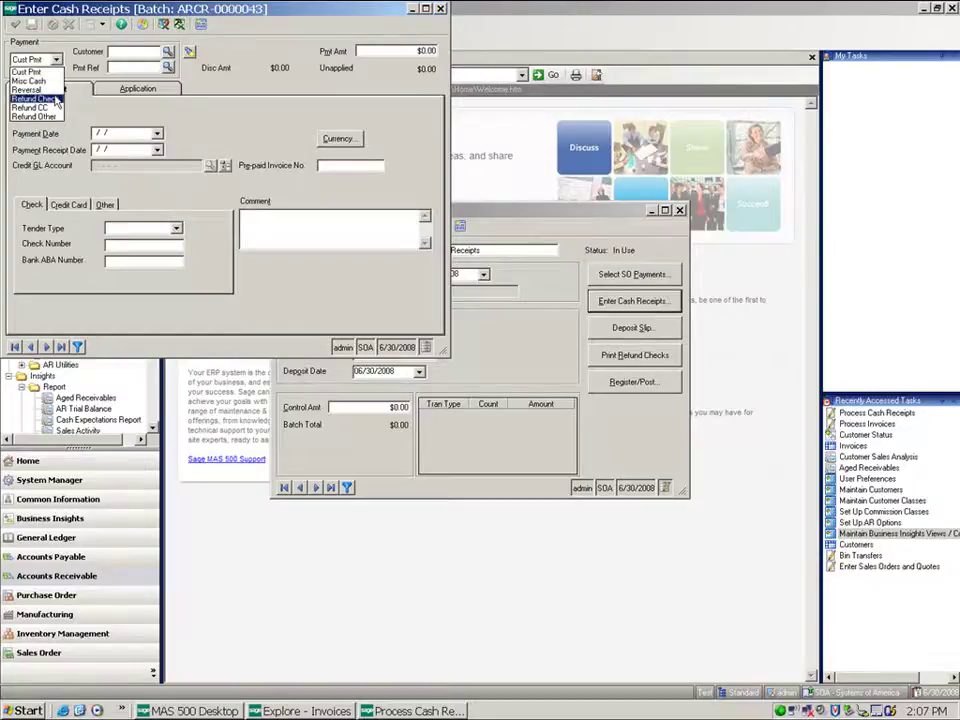
pyautogui.click(35, 98)
pyautogui.click(116, 52)
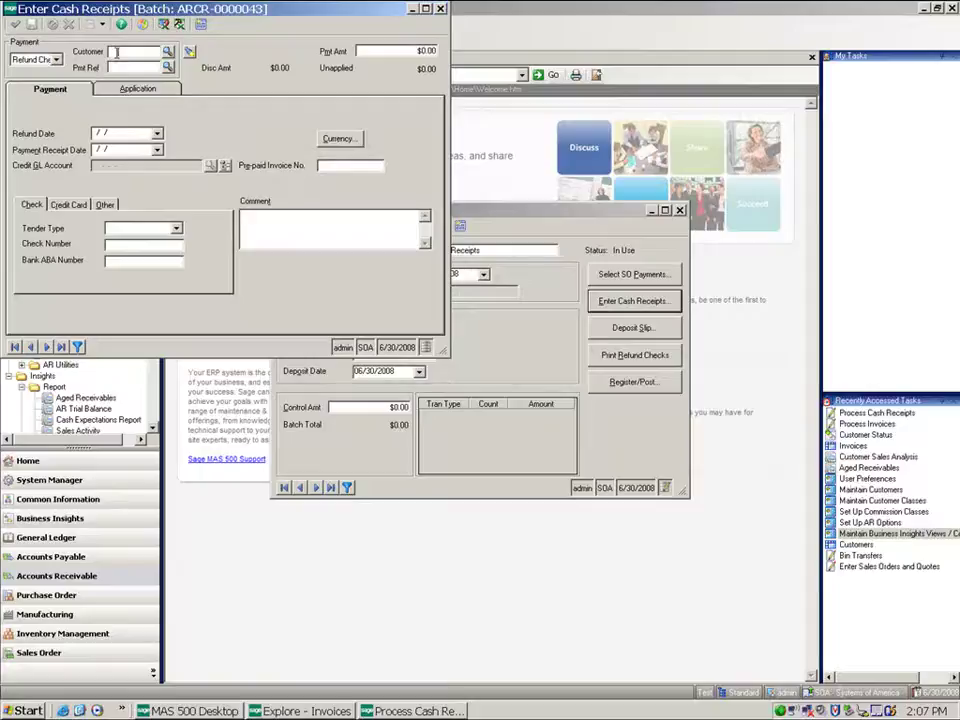
pyautogui.write('a')
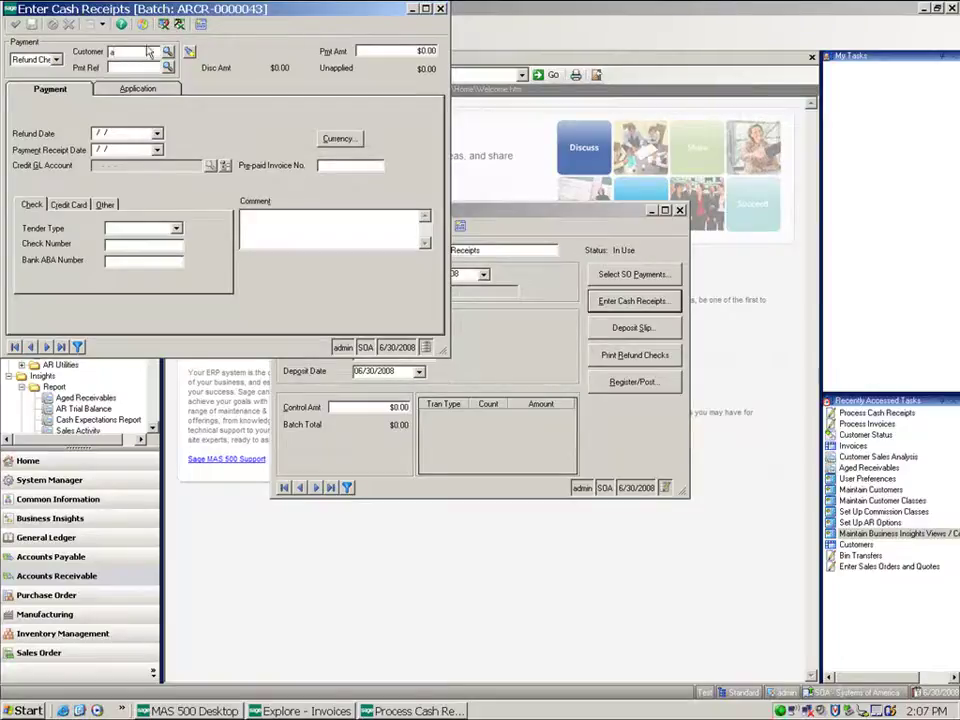
pyautogui.click(168, 52)
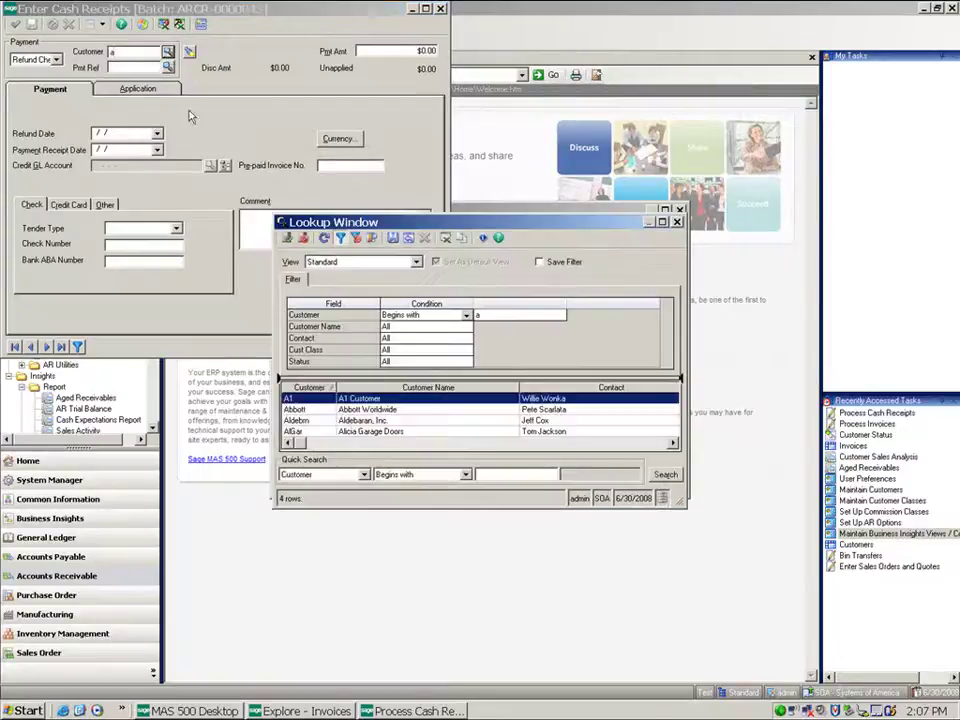
pyautogui.press('Escape')
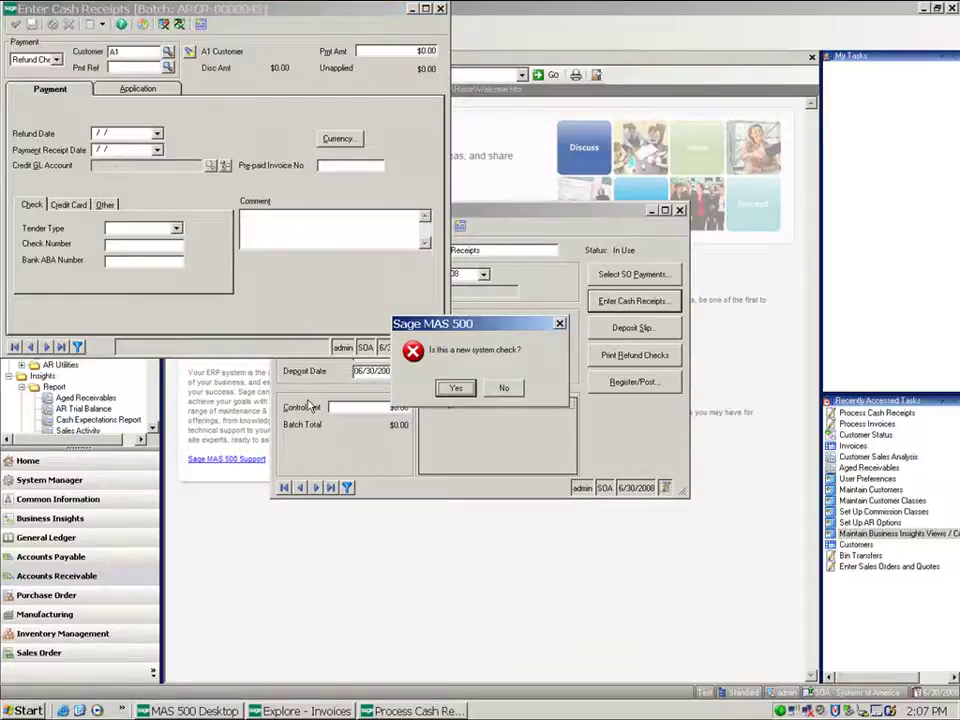
# Answer No to the new system check prompt and set tender type to Check.
pyautogui.click(454, 389)
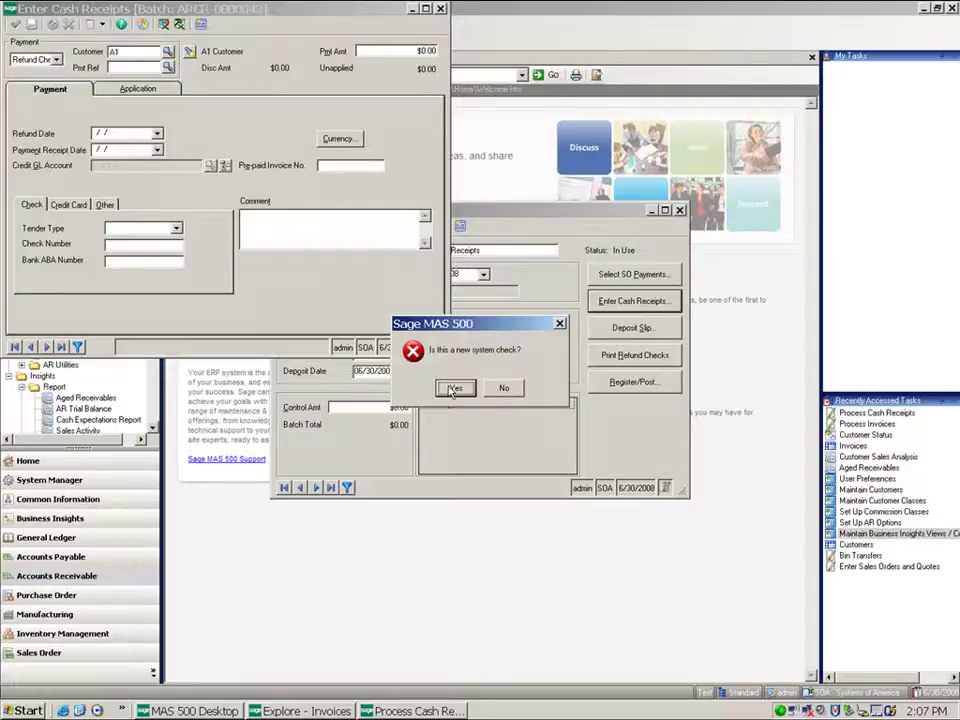
pyautogui.click(502, 388)
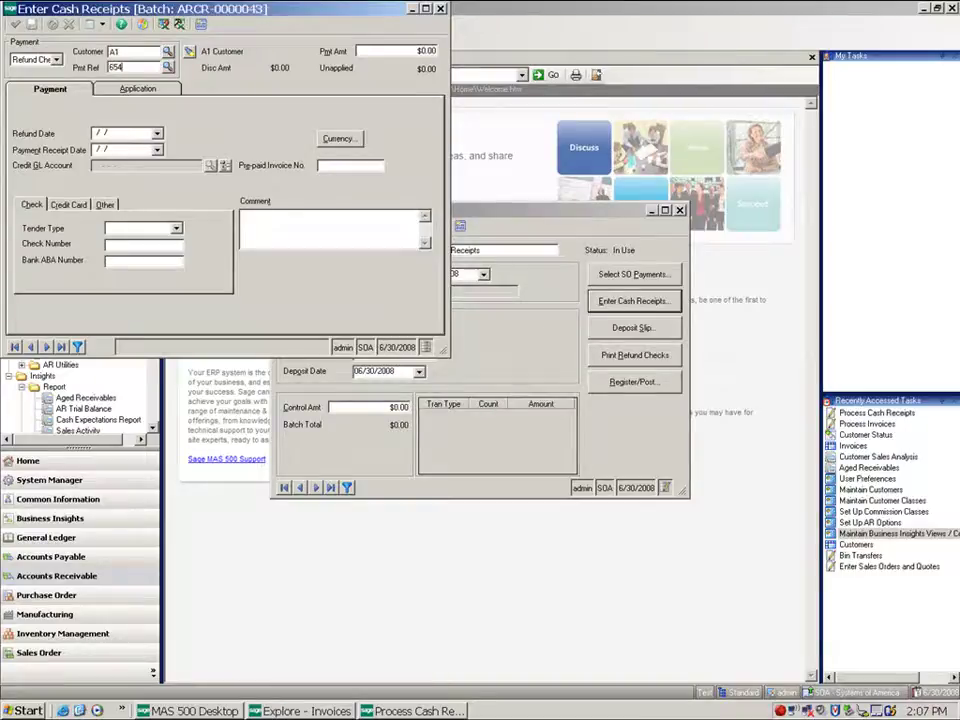
pyautogui.press('Tab')
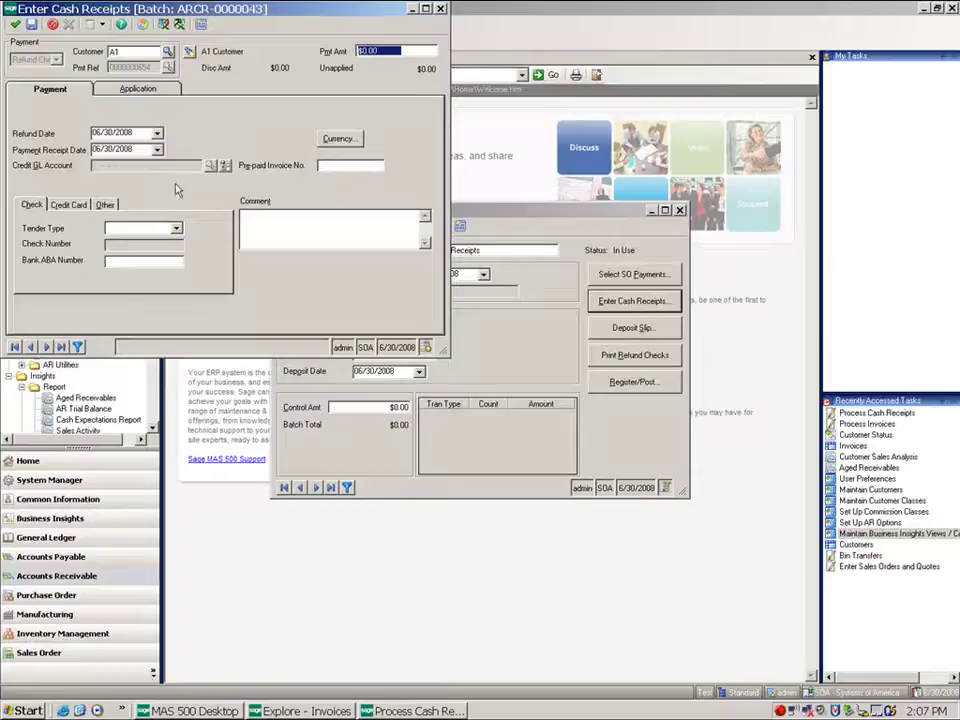
pyautogui.click(176, 229)
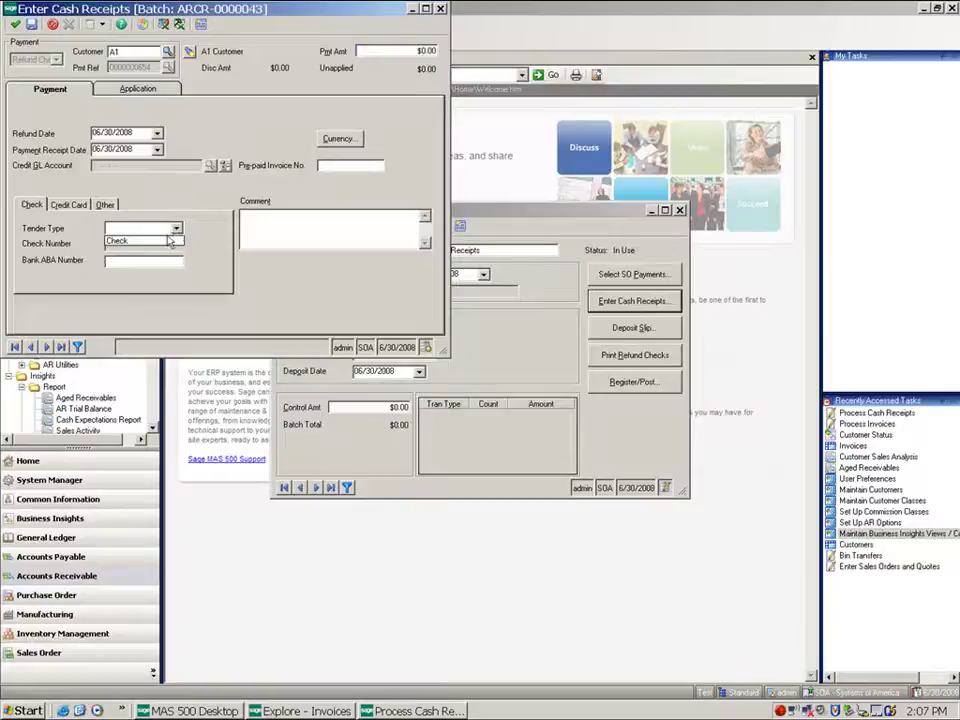
pyautogui.click(125, 243)
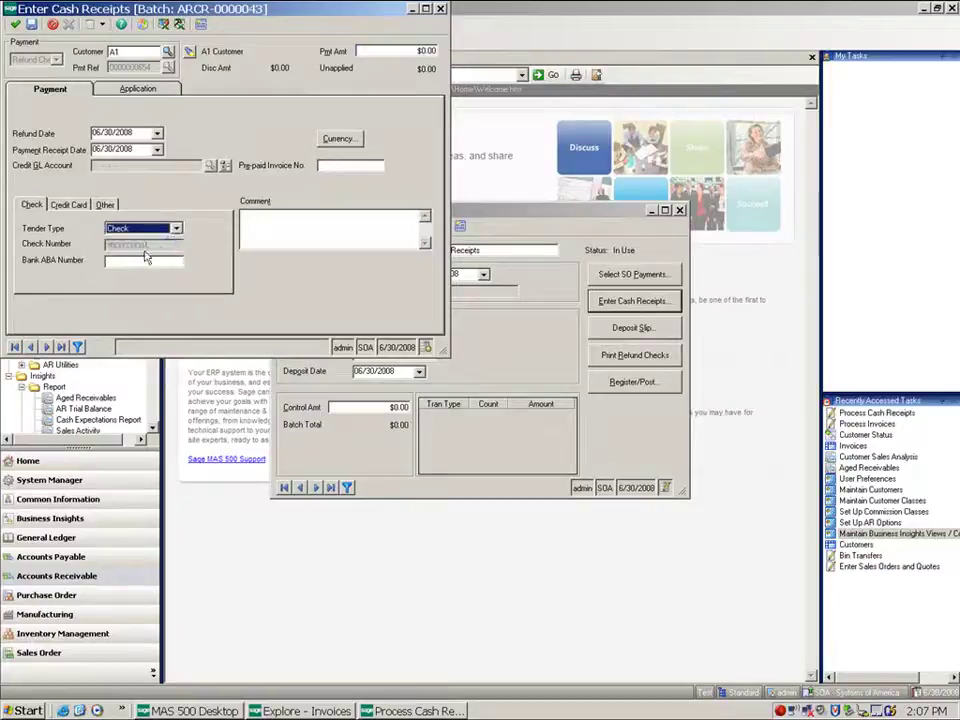
# Enter a 225 amount and apply it fully across the three open invoices.
pyautogui.click(406, 51)
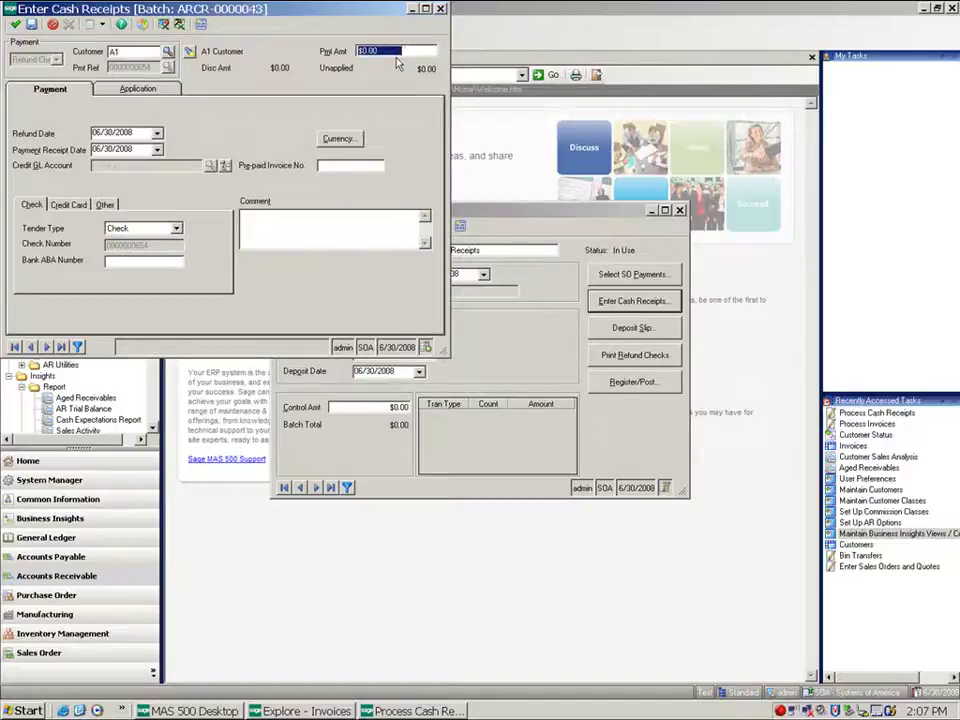
pyautogui.write('225')
pyautogui.press('Tab')
pyautogui.click(160, 89)
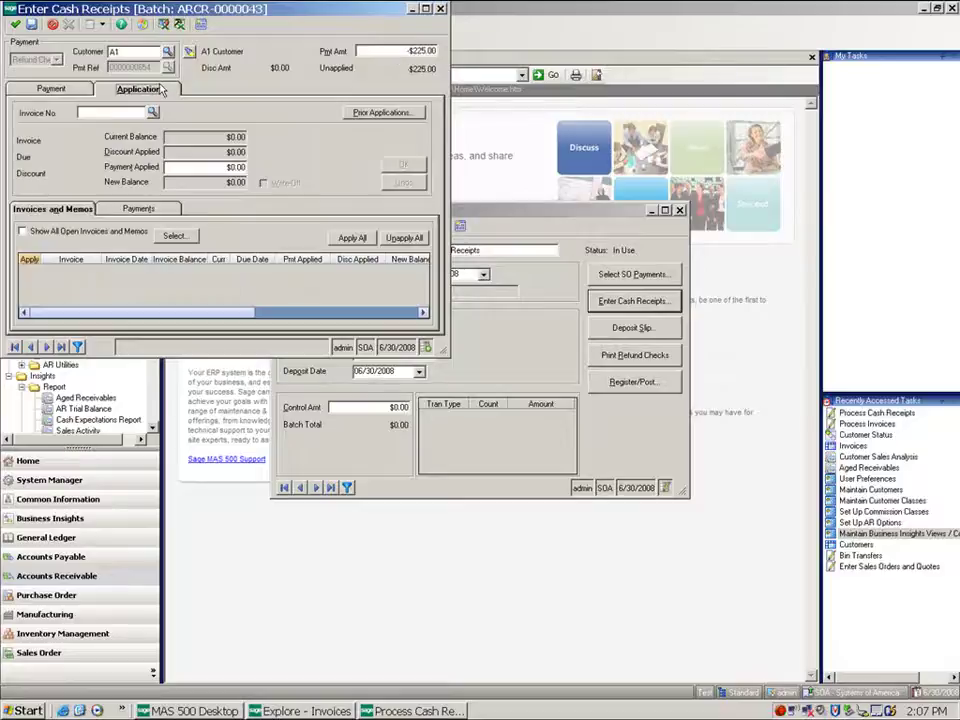
pyautogui.click(22, 231)
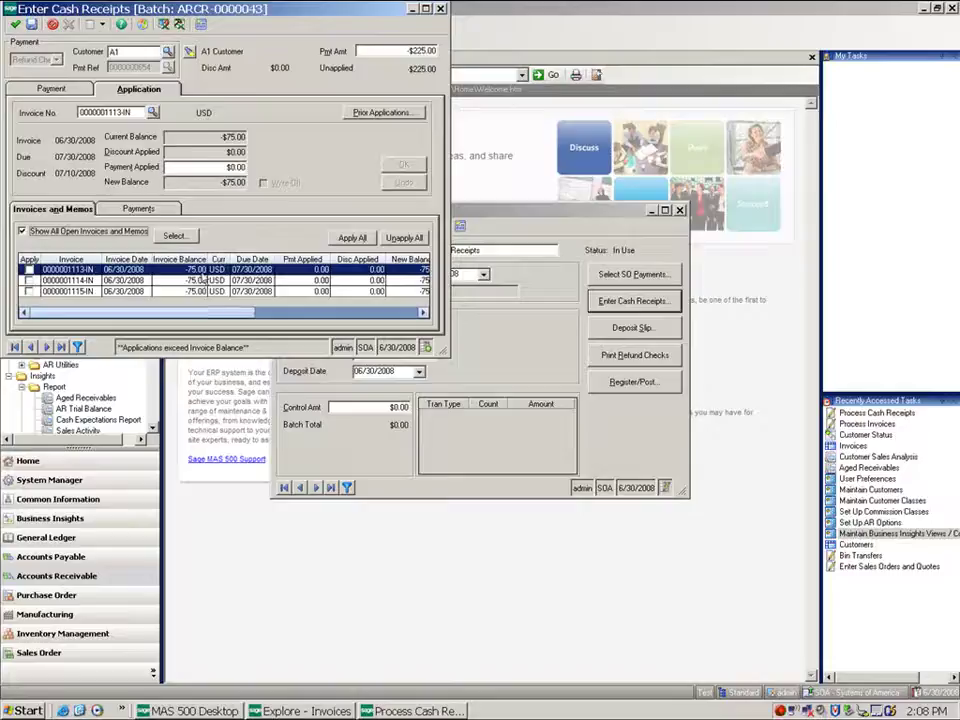
pyautogui.click(350, 238)
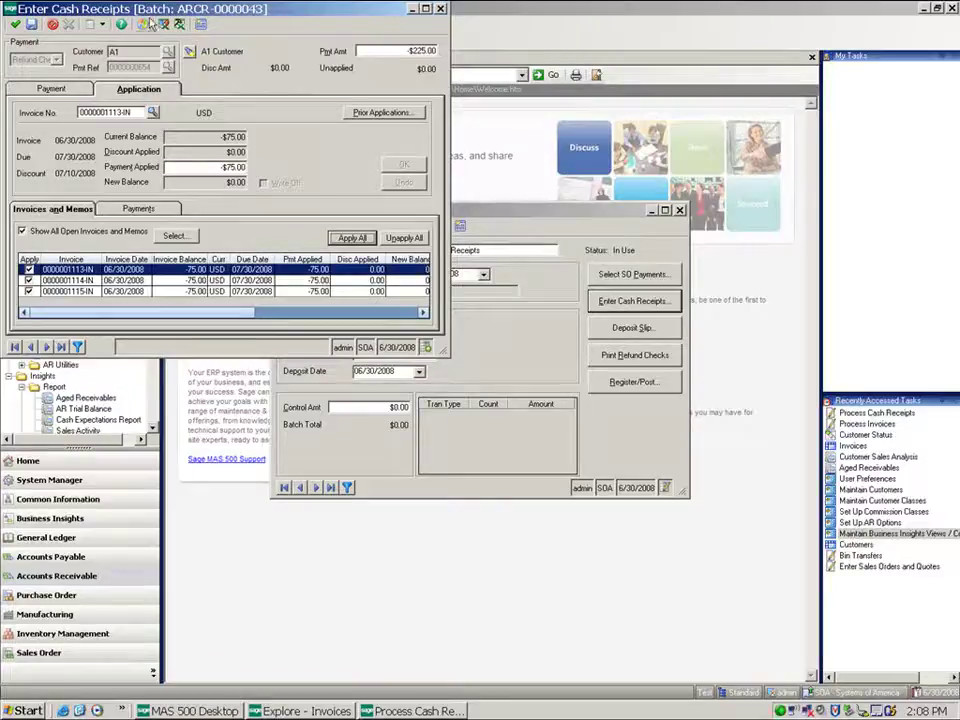
# Save the A1 refund check and choose Refund Check for another receipt.
pyautogui.click(15, 27)
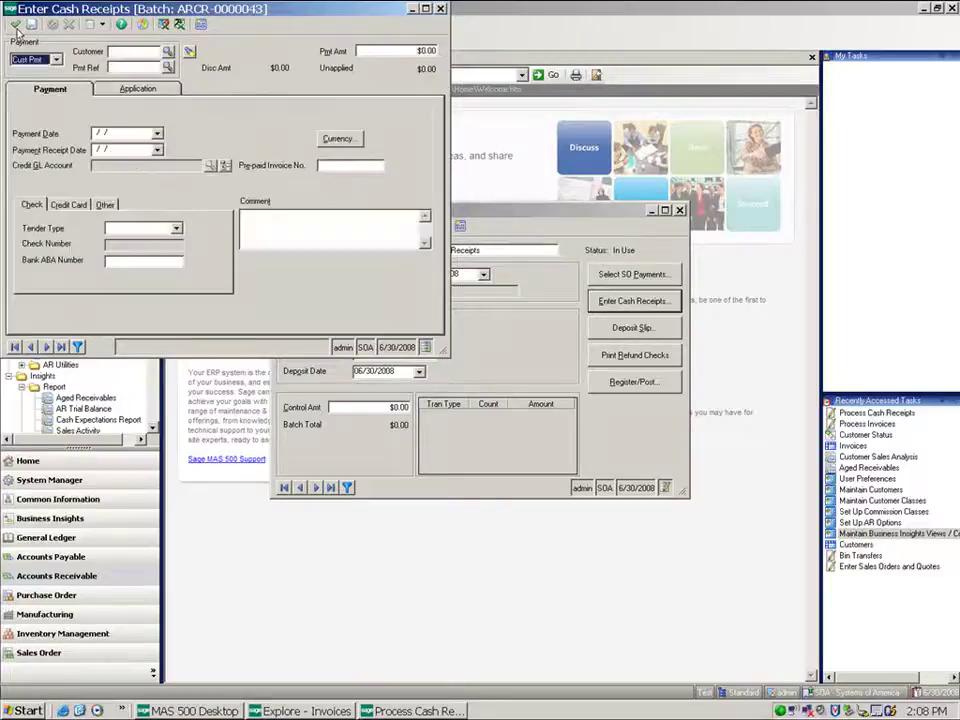
pyautogui.click(57, 60)
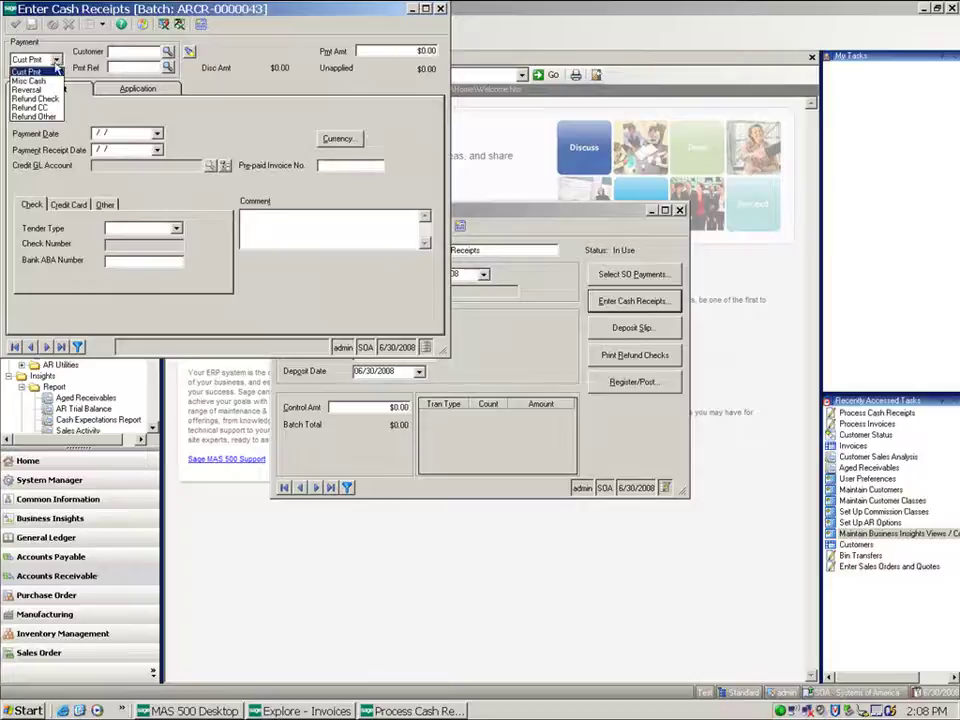
pyautogui.click(40, 89)
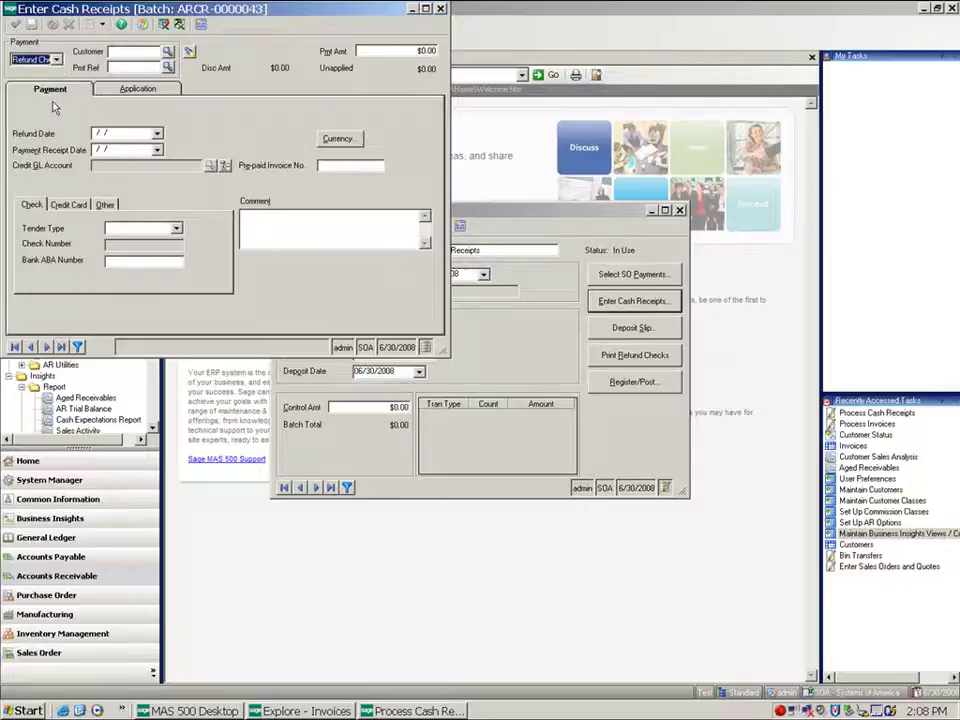
# Try a refund for Abbott Worldwide, dismiss the refusal, and close receipt entry.
pyautogui.click(168, 51)
pyautogui.doubleClick(293, 409)
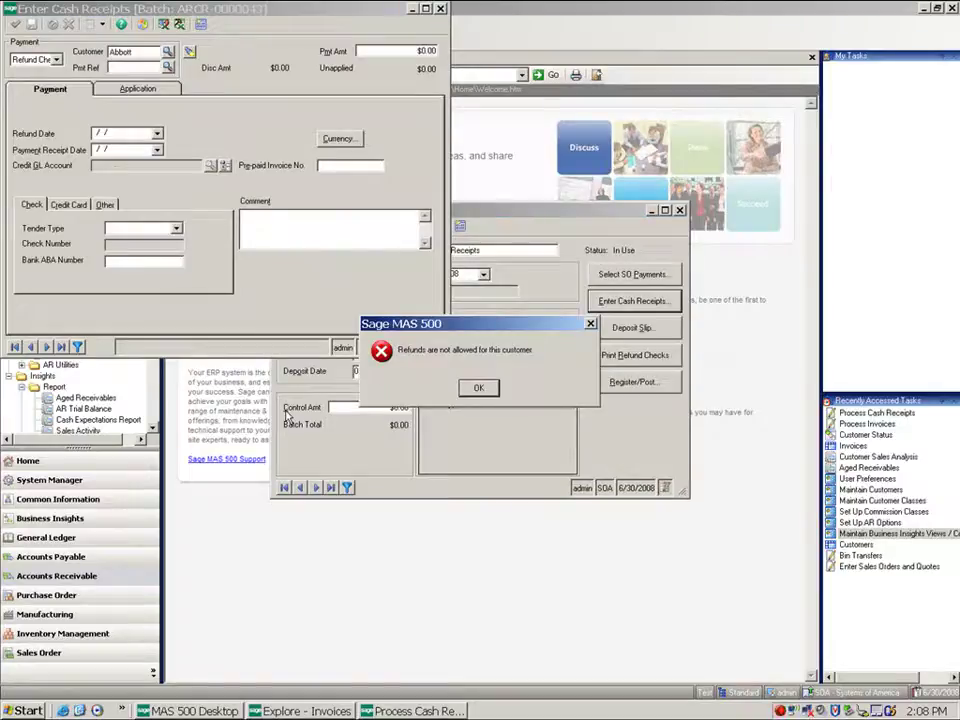
pyautogui.click(480, 388)
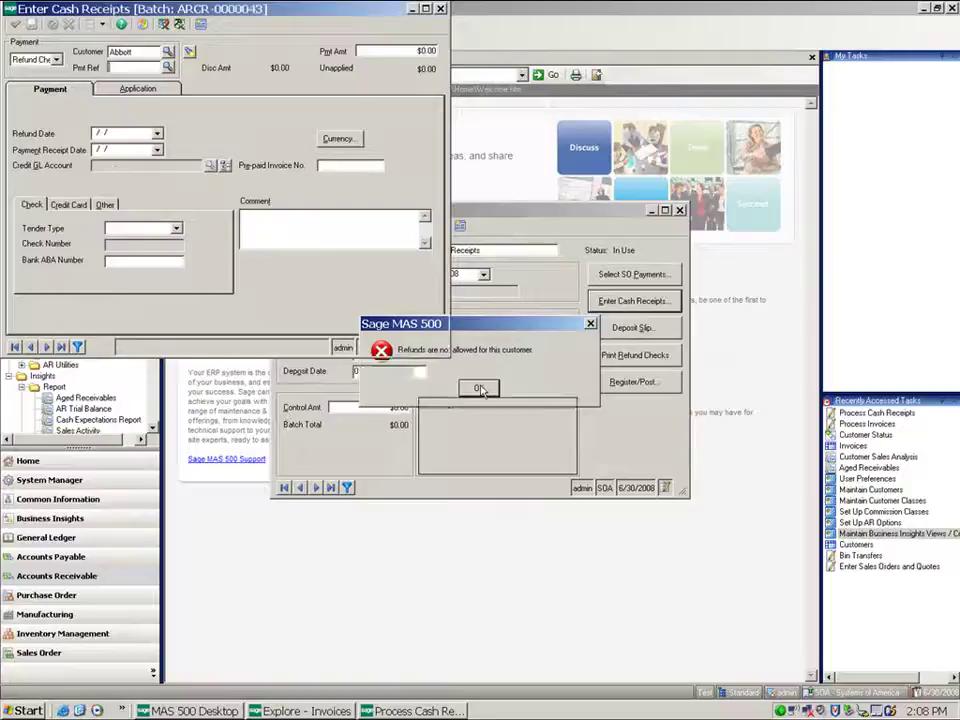
pyautogui.click(440, 8)
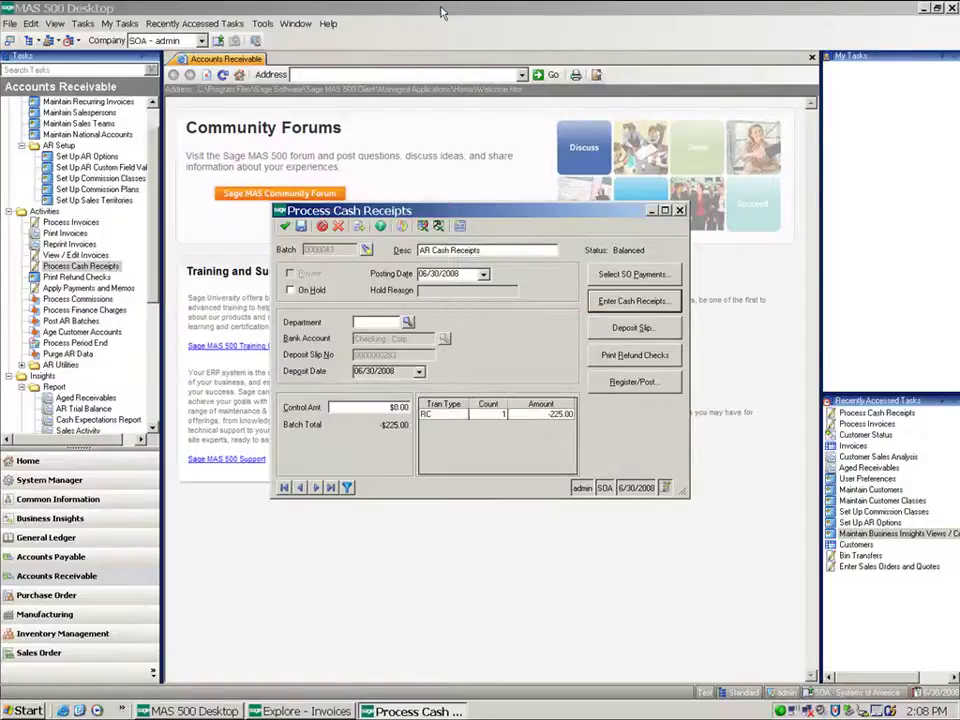
# Preview the cash receipts register using Register Only.
pyautogui.click(616, 381)
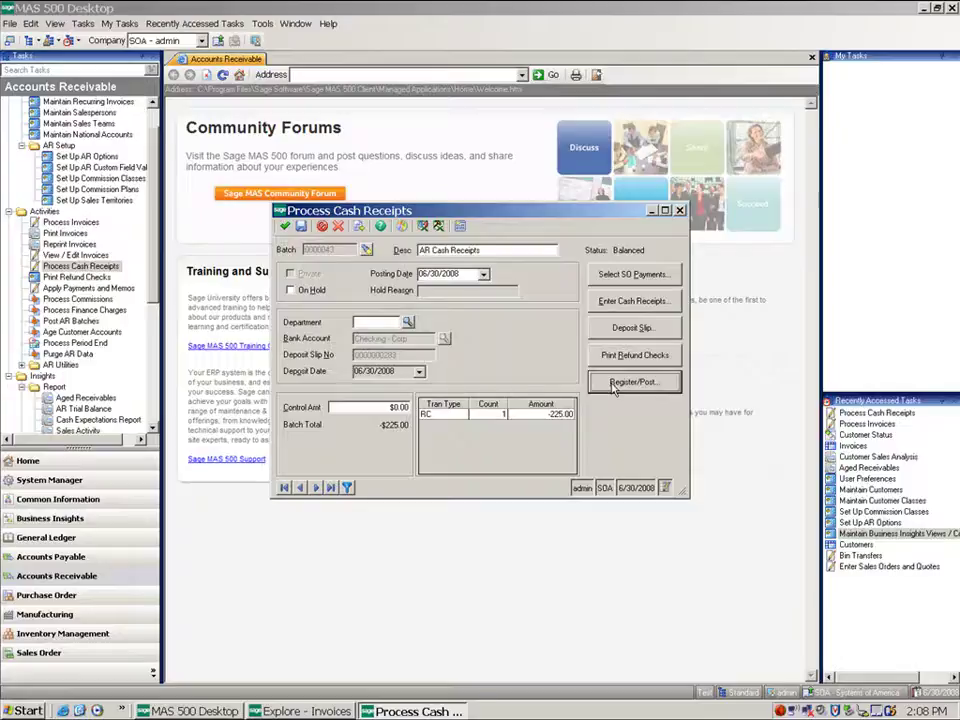
pyautogui.hotkey('alt', 'o')
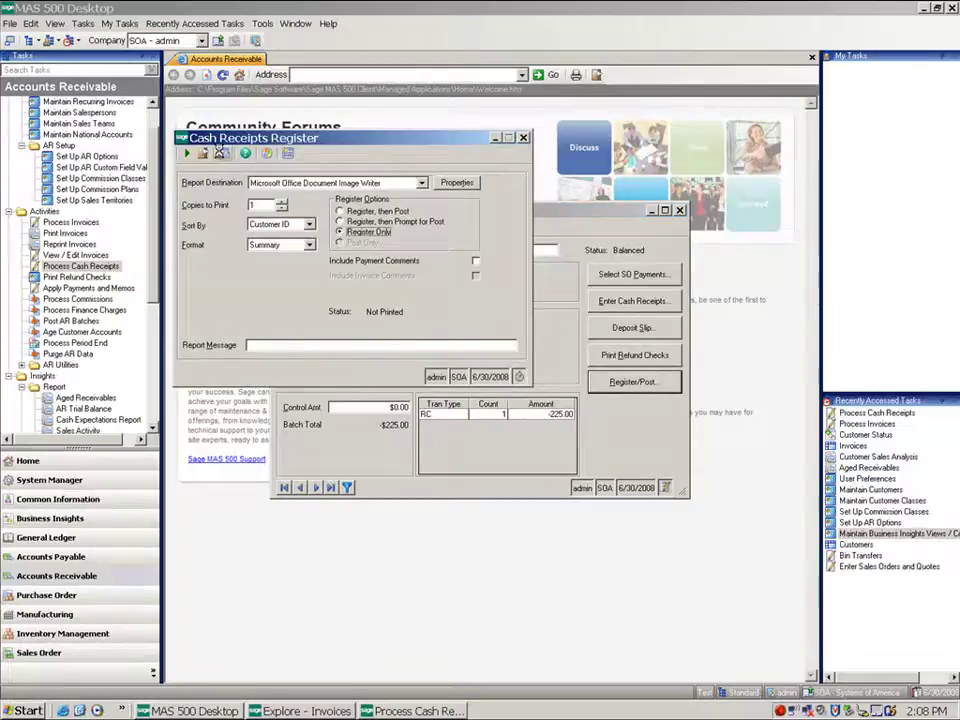
pyautogui.click(220, 150)
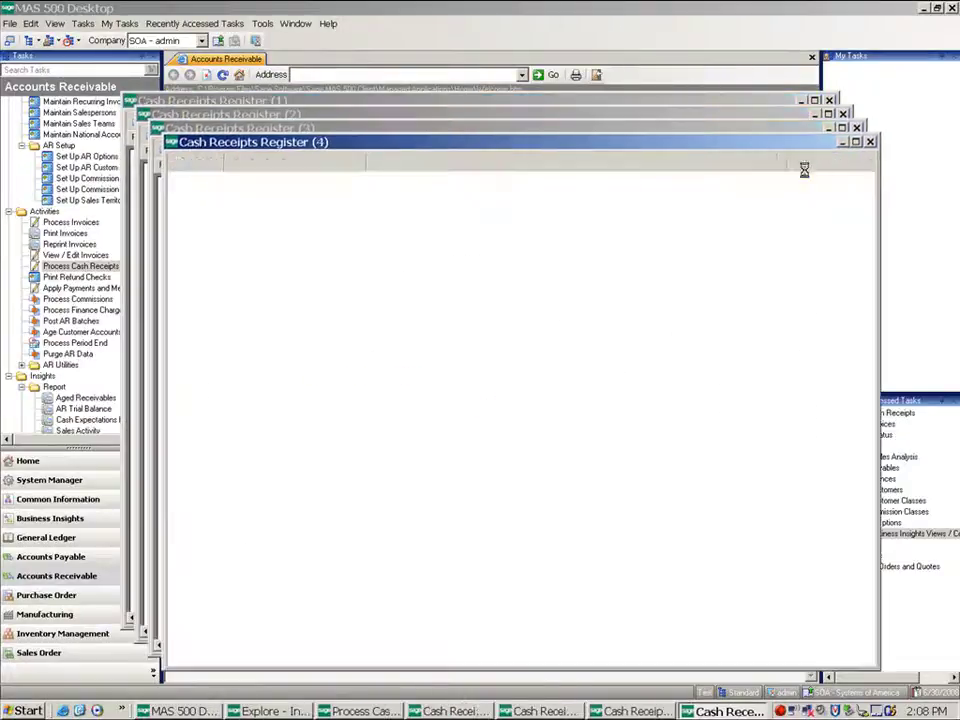
# Close the four register previews and post the batch with Post Only.
pyautogui.click(869, 142)
pyautogui.click(857, 128)
pyautogui.click(843, 114)
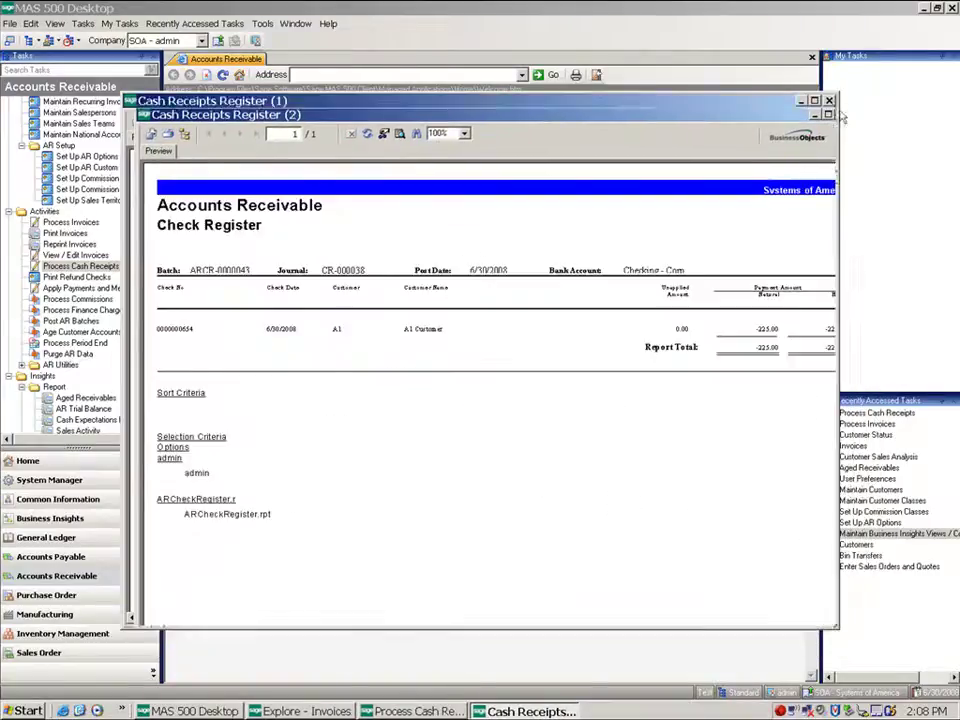
pyautogui.click(829, 100)
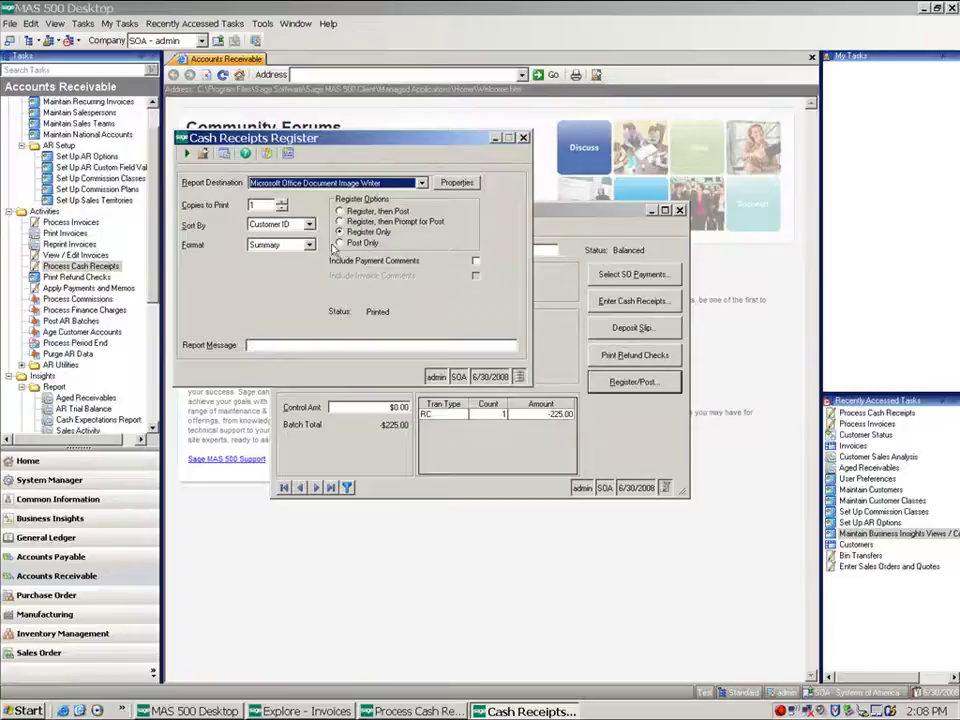
pyautogui.click(345, 243)
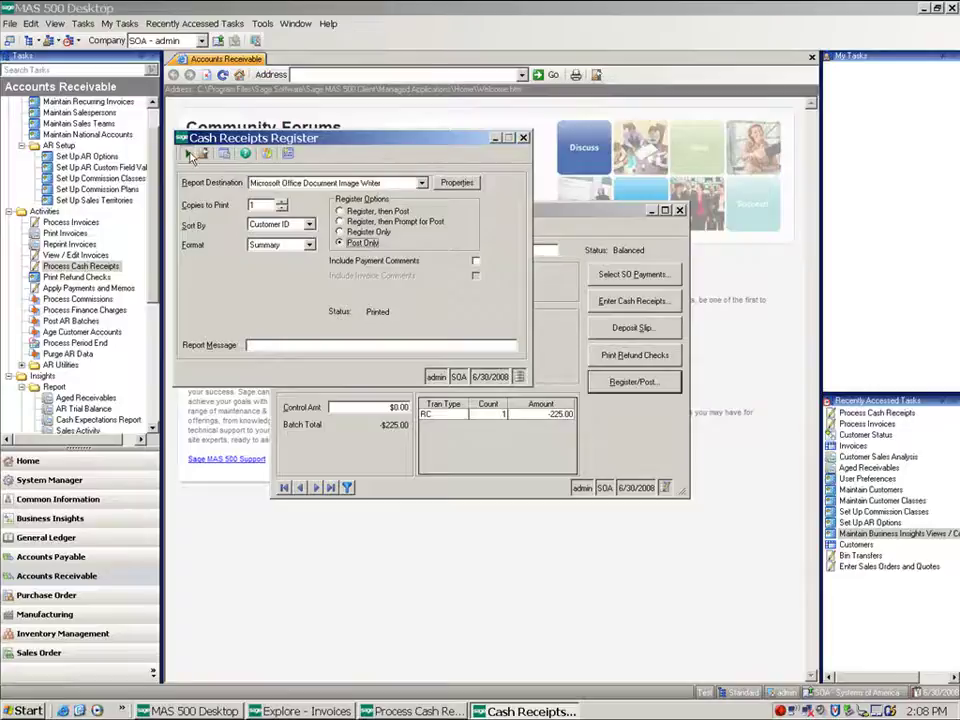
pyautogui.click(189, 153)
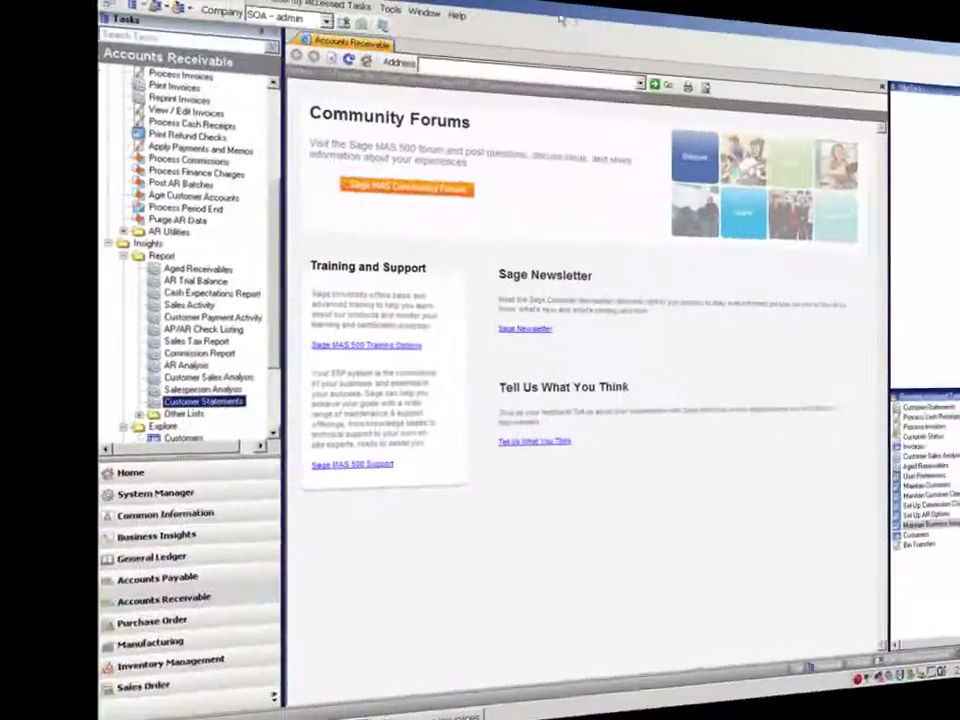
# In Customer Status, confirm A1's ledger shows $0.00, then view Abbott Worldwide's -$45.00.
pyautogui.scroll(-3, 155, 410)
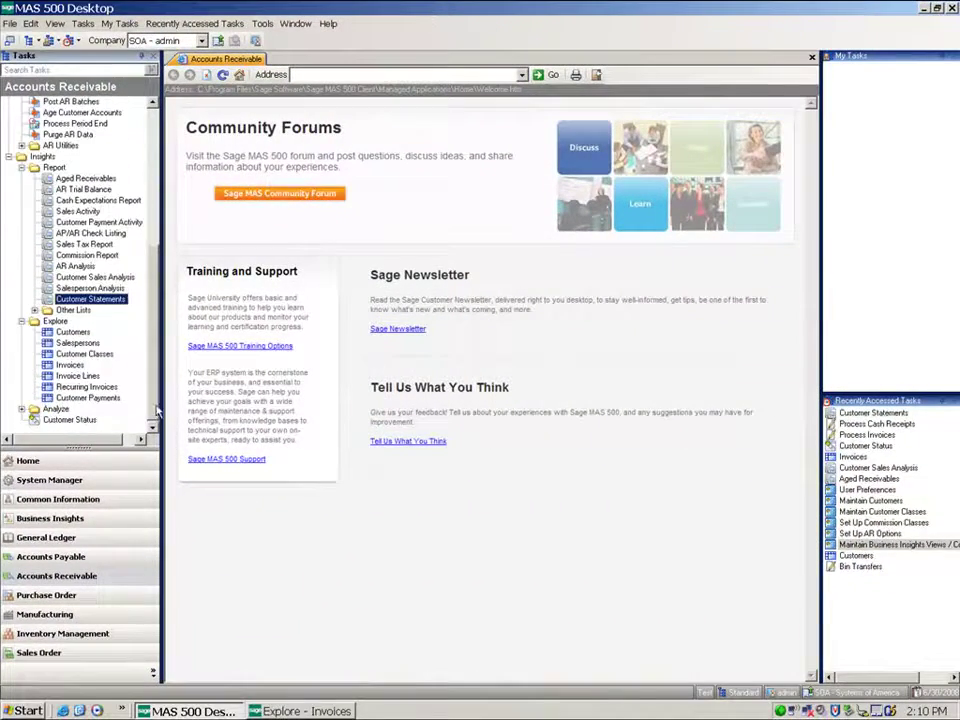
pyautogui.doubleClick(95, 421)
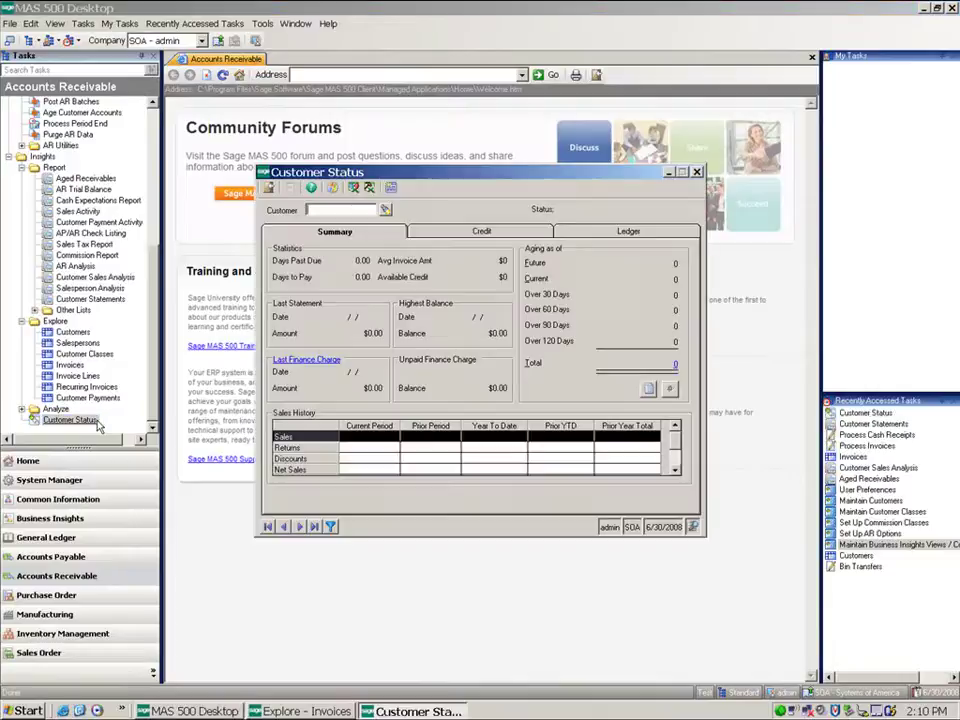
pyautogui.click(302, 527)
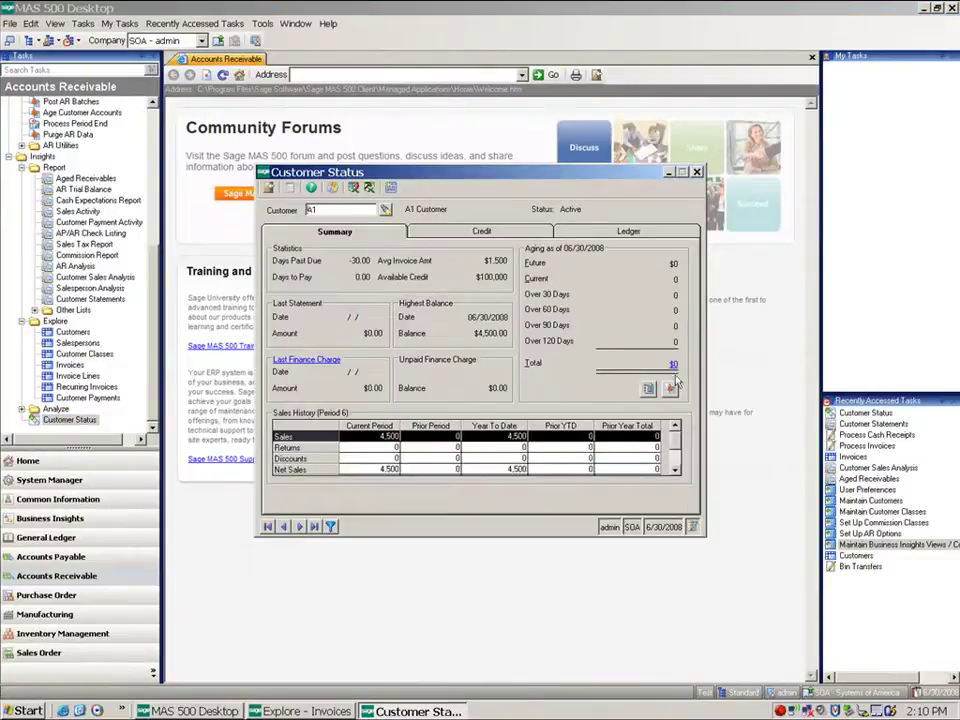
pyautogui.click(640, 233)
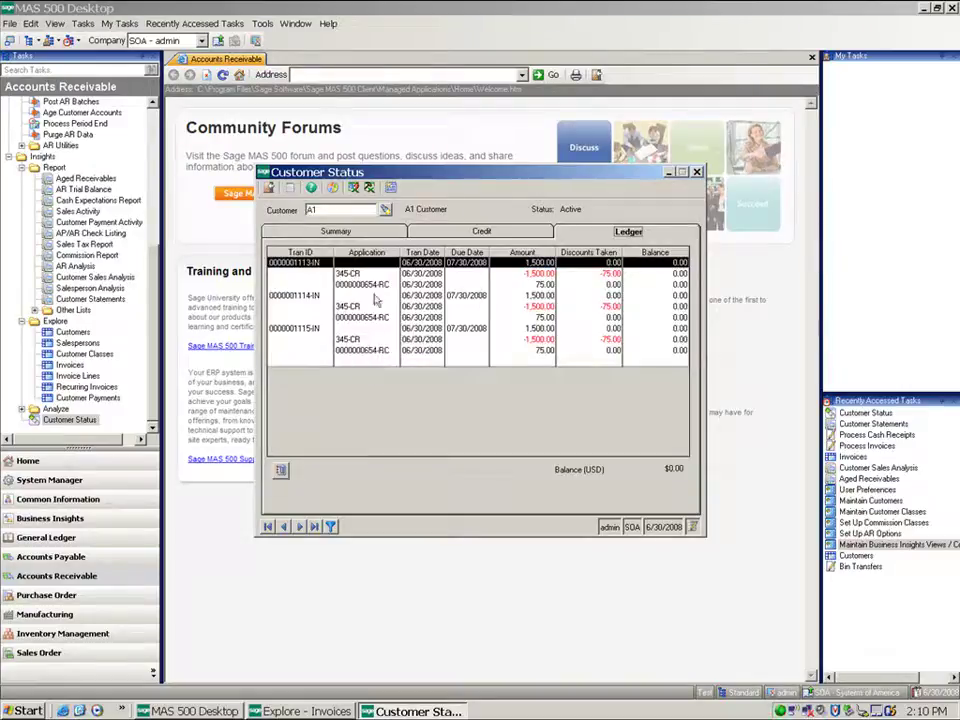
pyautogui.click(300, 527)
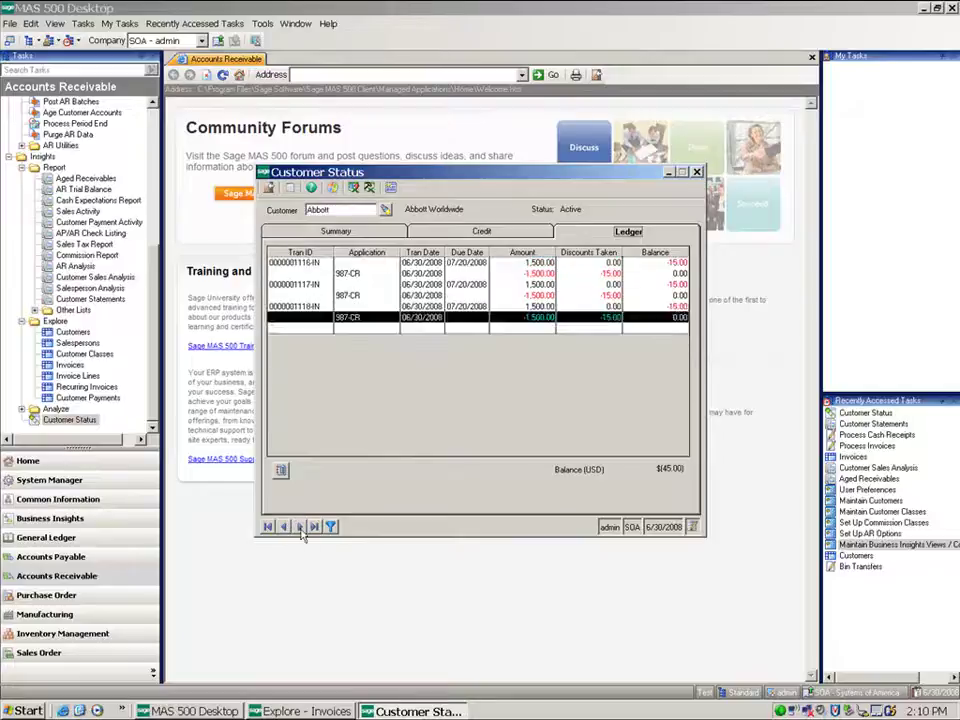